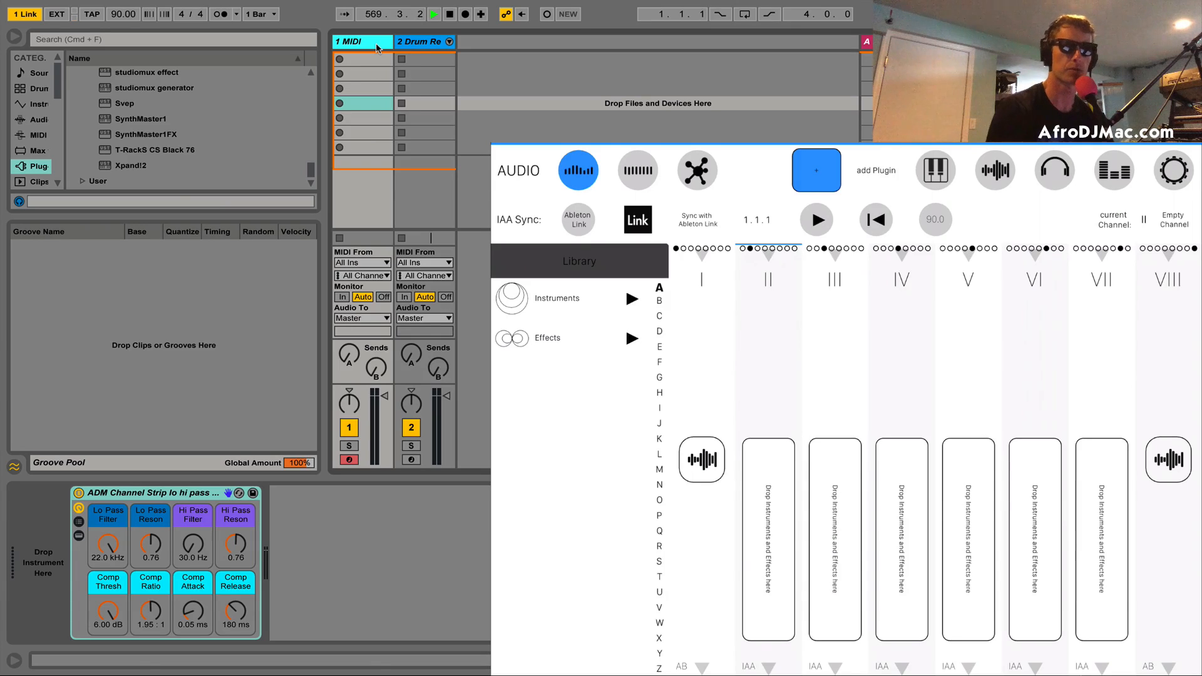
Step: Load the studiomux generator plug-in as the instrument on MIDI track 1, ahead of the ADM Channel Strip rack
left_click(417, 42)
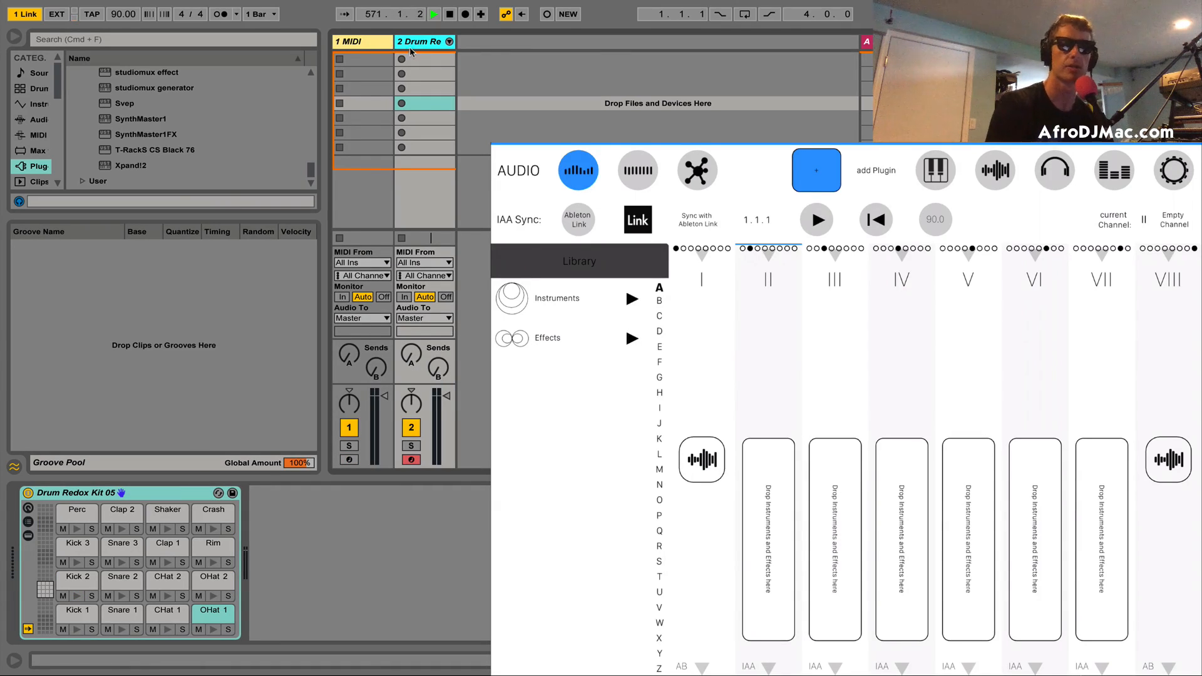
left_click(374, 44)
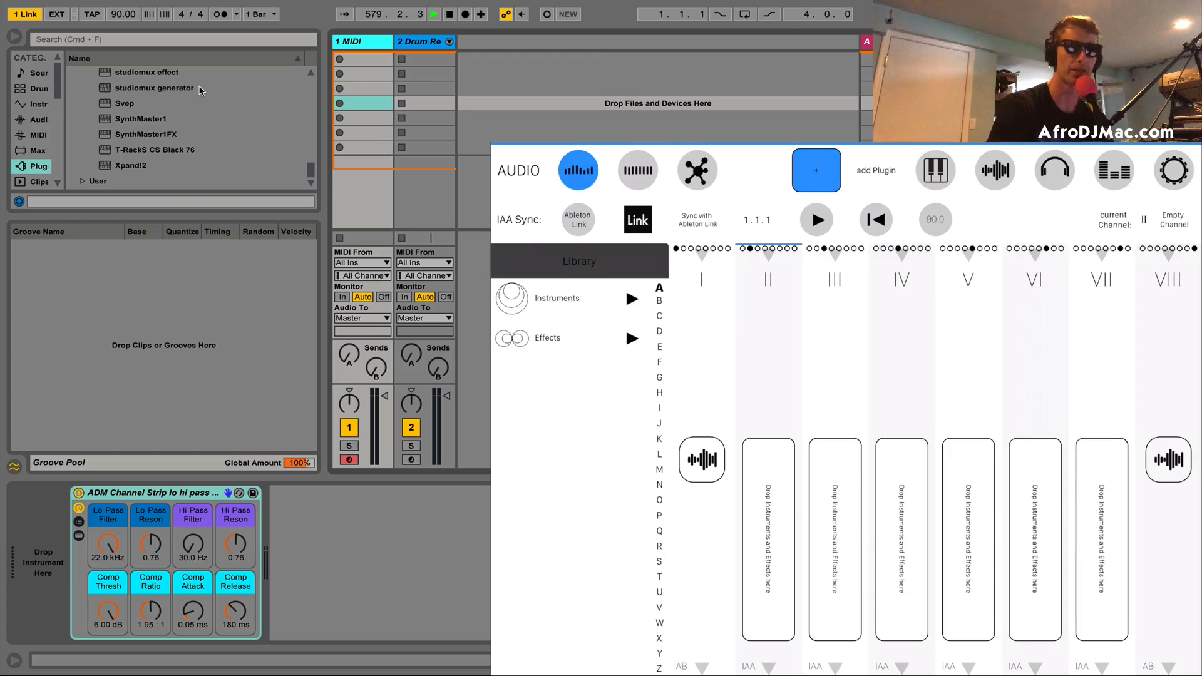
left_click(147, 94)
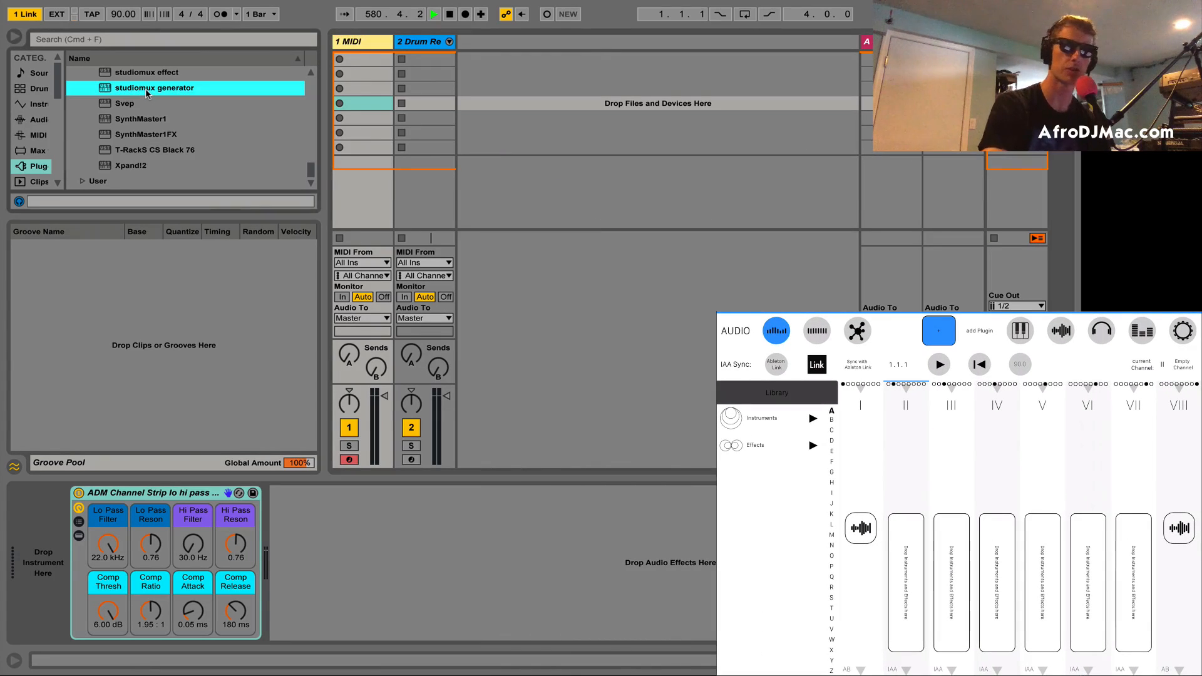
left_click_drag(147, 94, 45, 530)
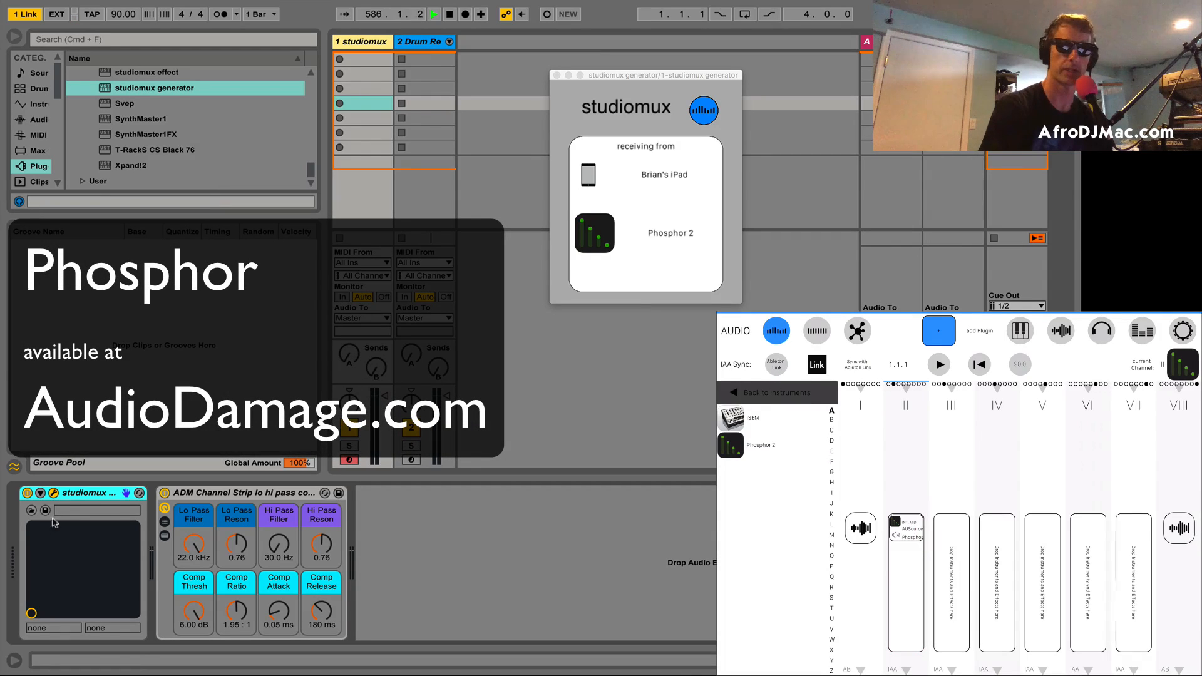
Step: Set the studiomux generator on track 1 to receive from the iPad's Phosphor 2 on channel II
left_click(664, 178)
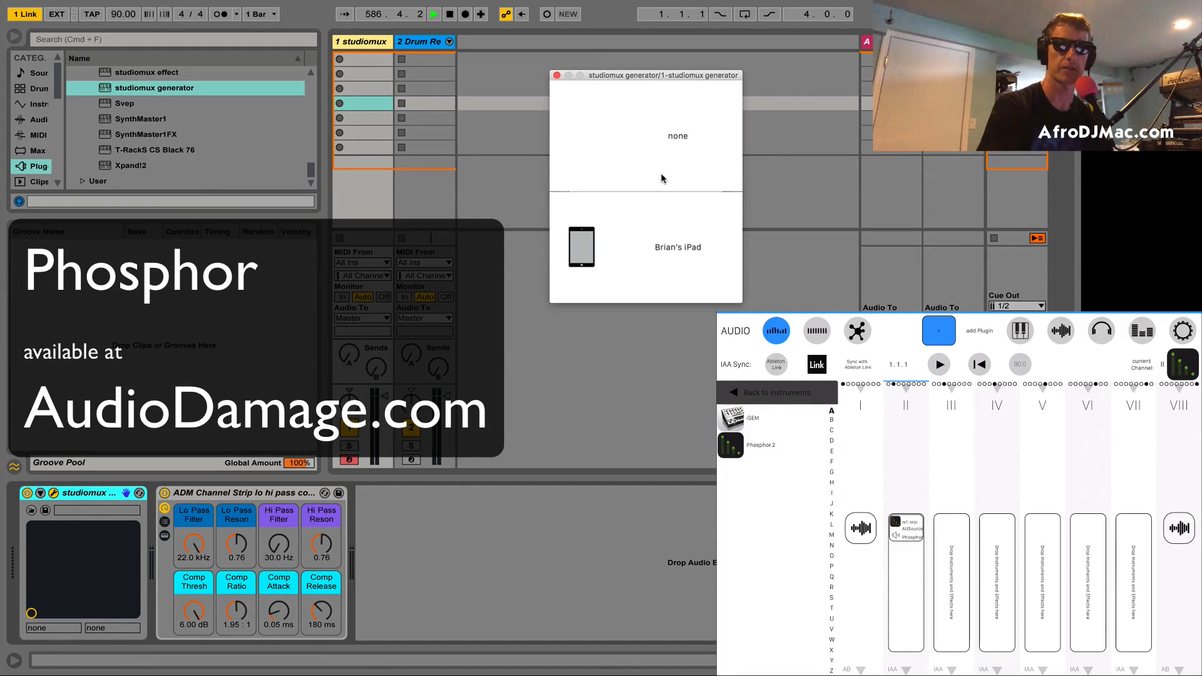
left_click(638, 255)
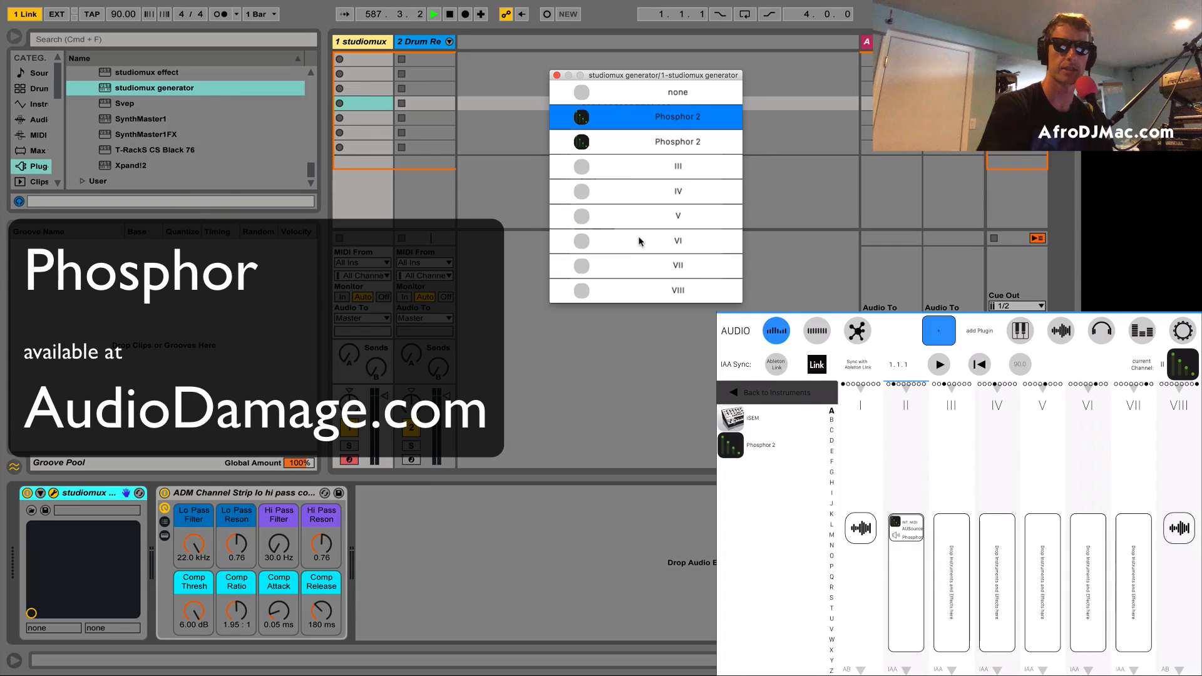
left_click(632, 151)
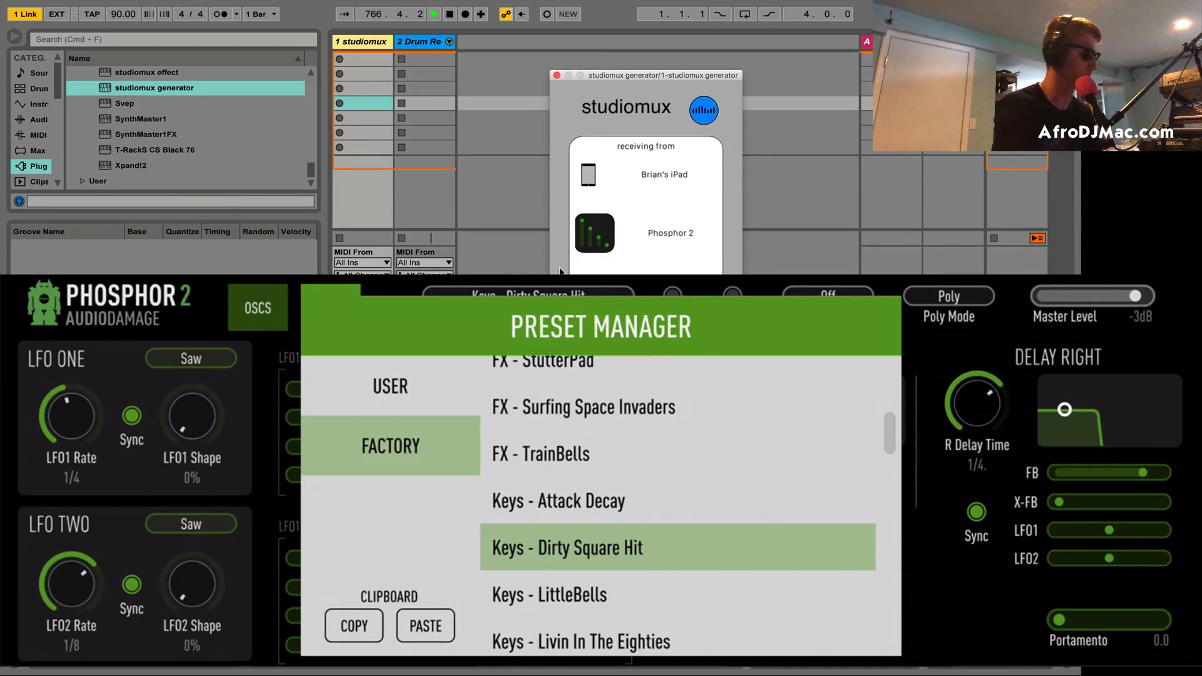
Step: Audition the factory presets Keys - Livin In The Eighties and Keys - Smooth Triangle Comp in Phosphor 2
scroll(679, 506, "down", 3)
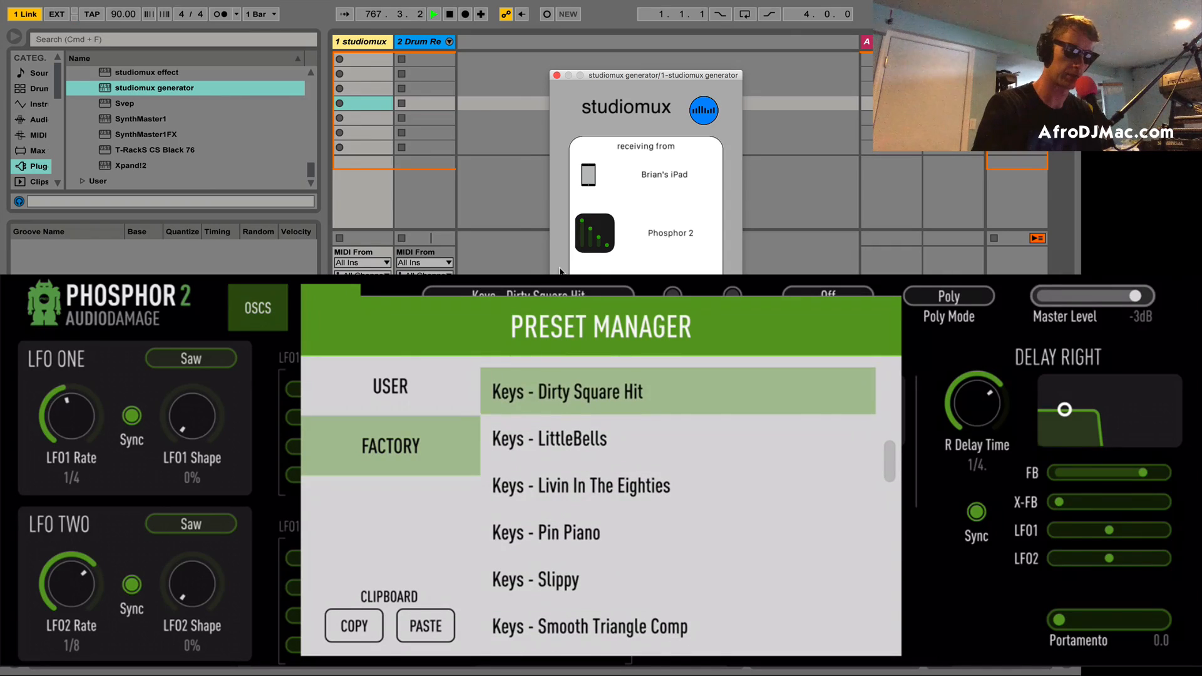
left_click(678, 486)
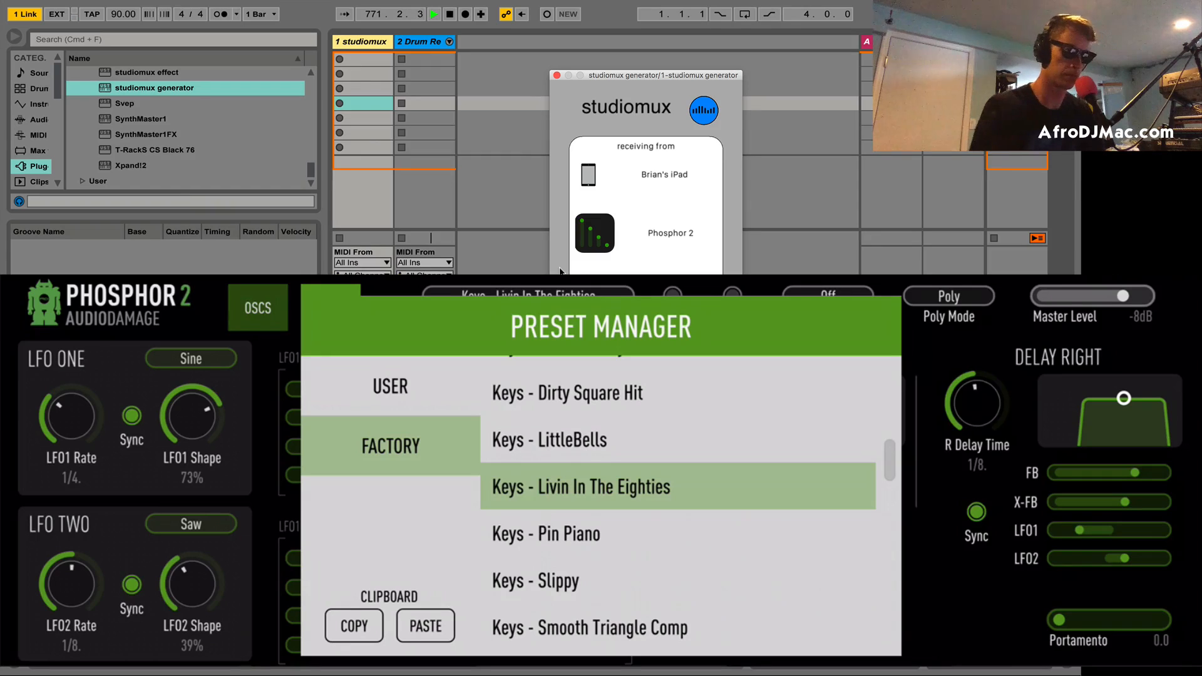
left_click(677, 627)
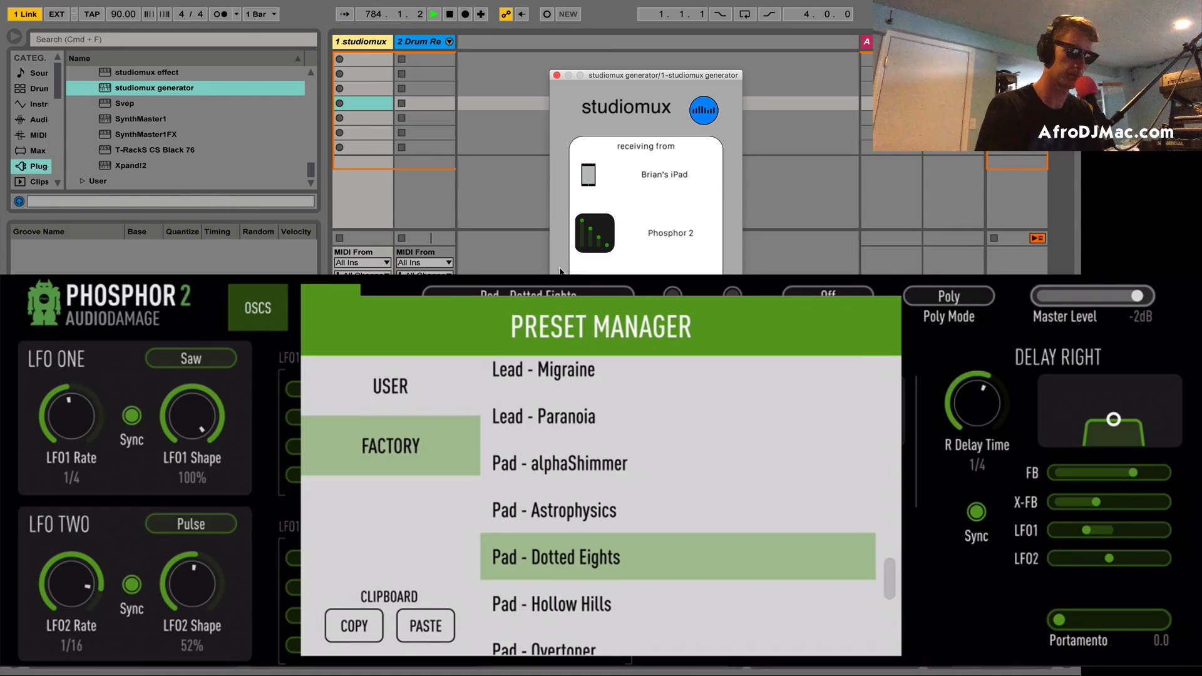
Step: Audition the Phosphor 2 factory presets Pad - Hollow Hills, Pad - Reversi and Pad - Space Cadet
left_click(678, 604)
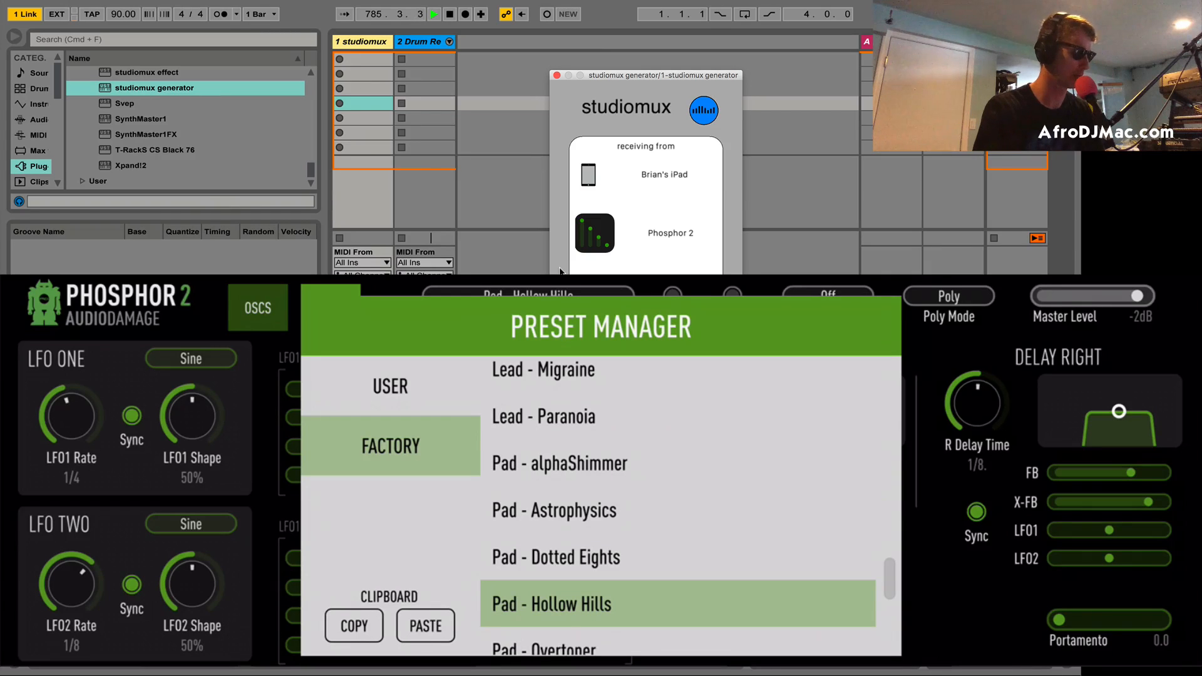
scroll(677, 506, "down", 3)
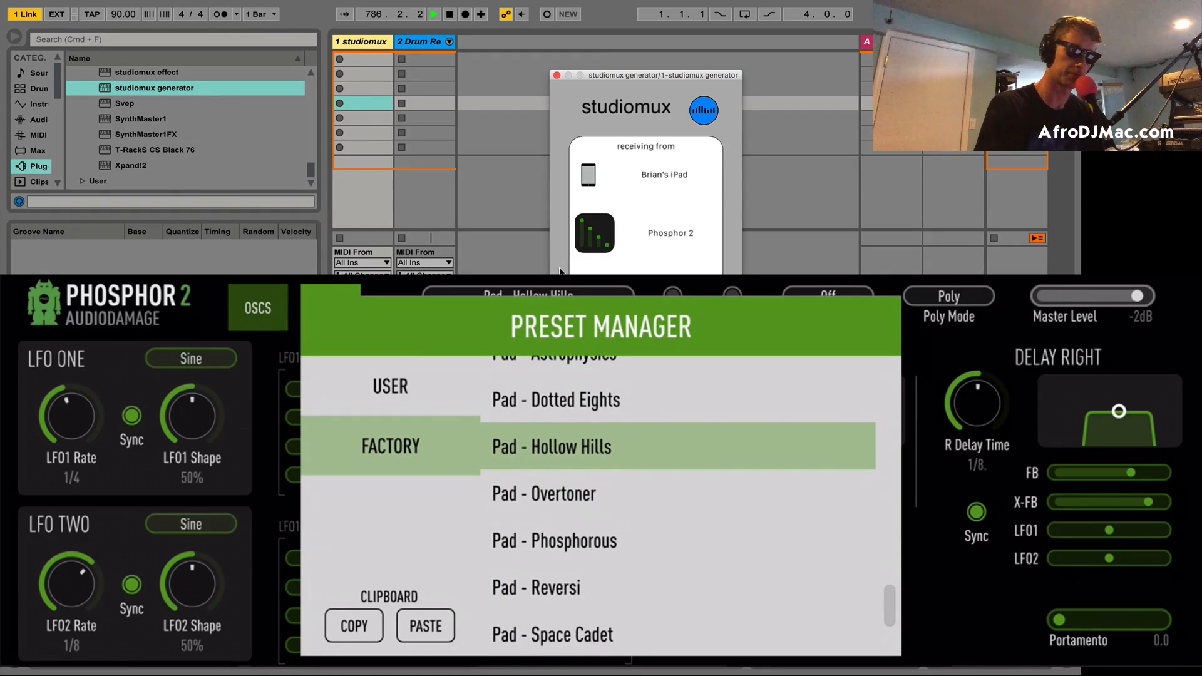
left_click(677, 587)
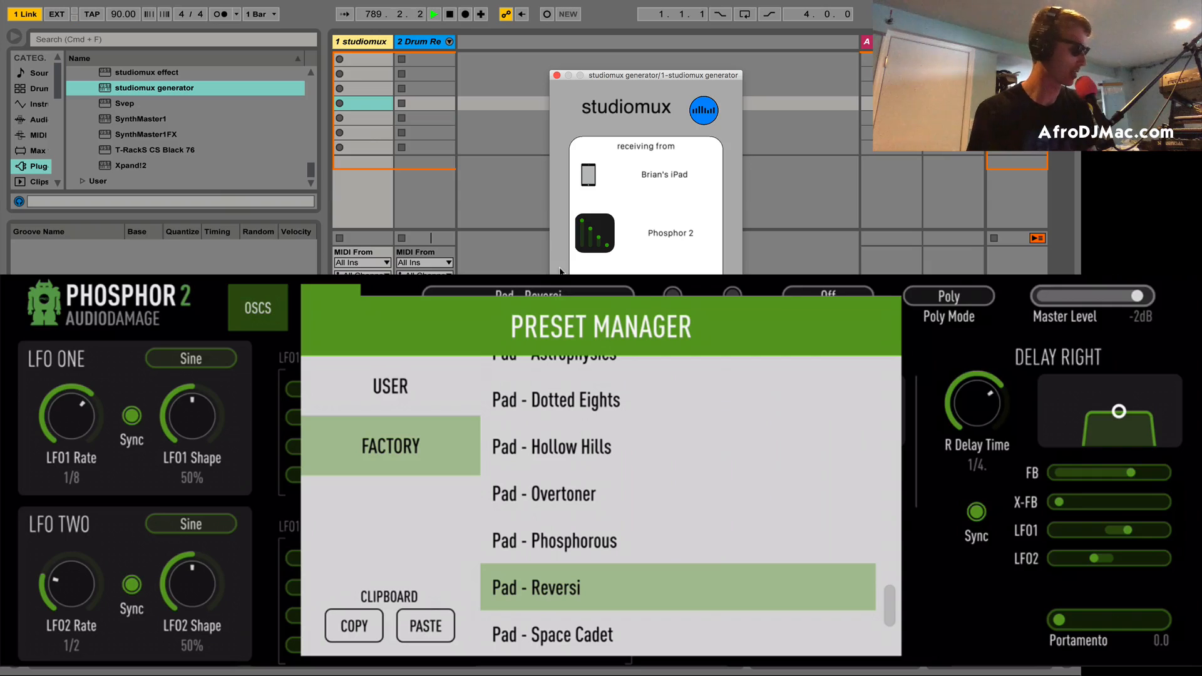
scroll(678, 506, "down", 3)
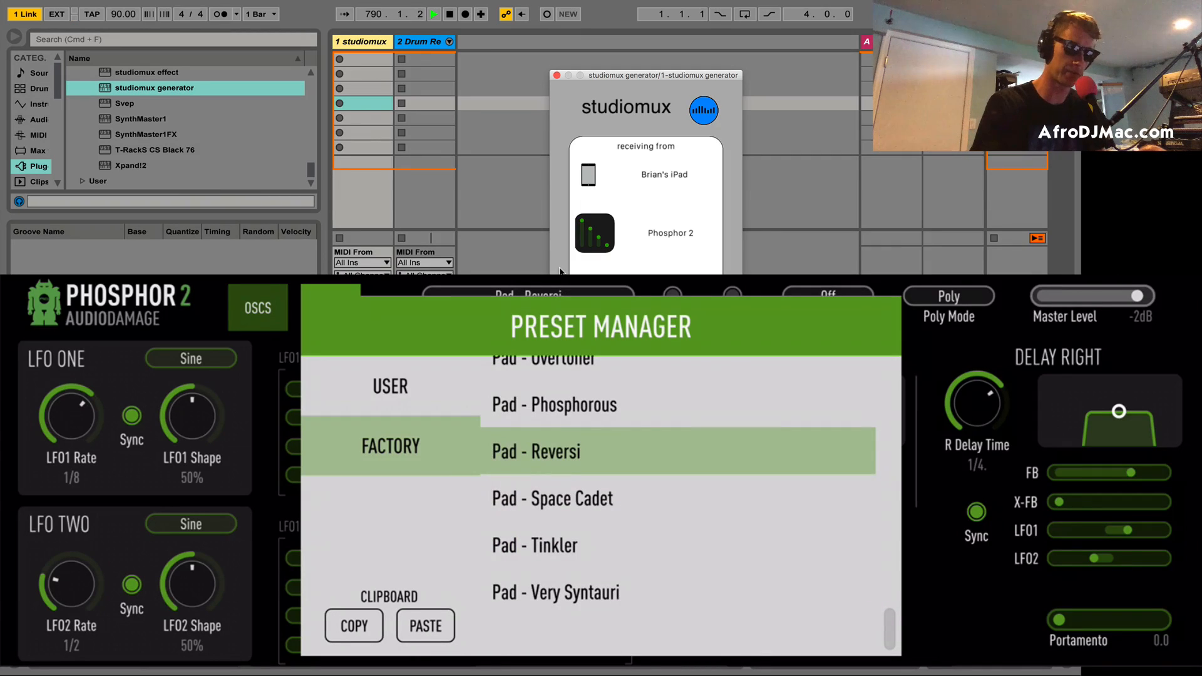
left_click(678, 499)
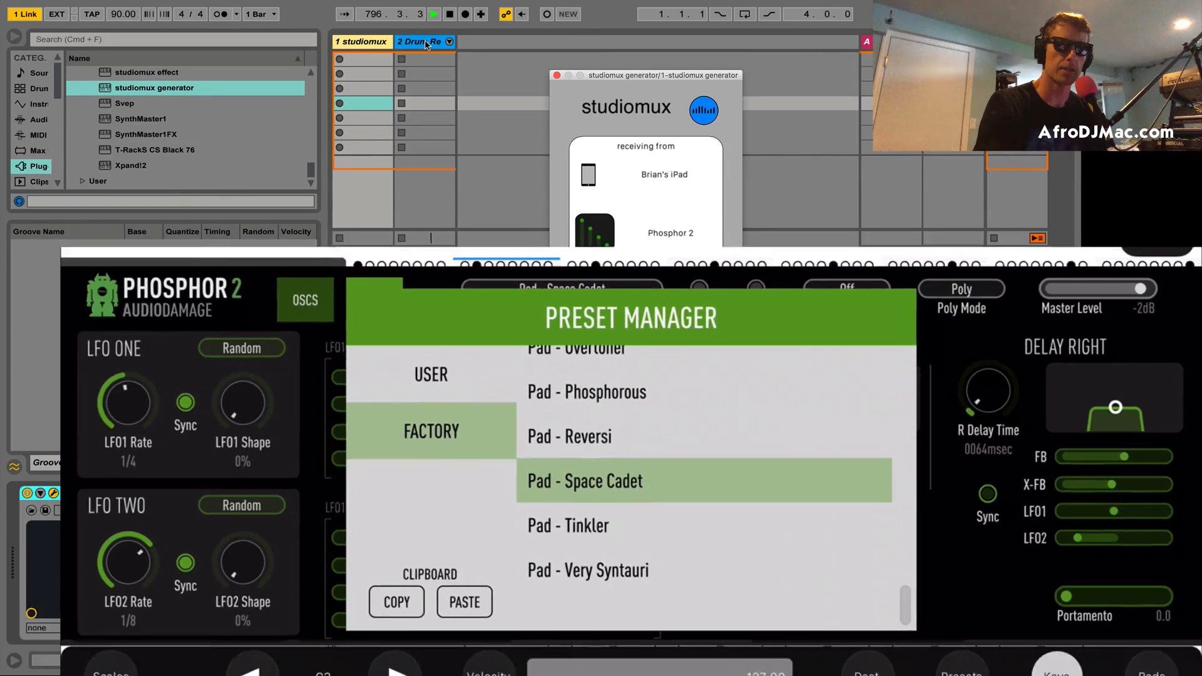
Step: Record a two-bar drum loop with Drum Redox Kit 05 in the fourth clip slot of the drum track
left_click(426, 42)
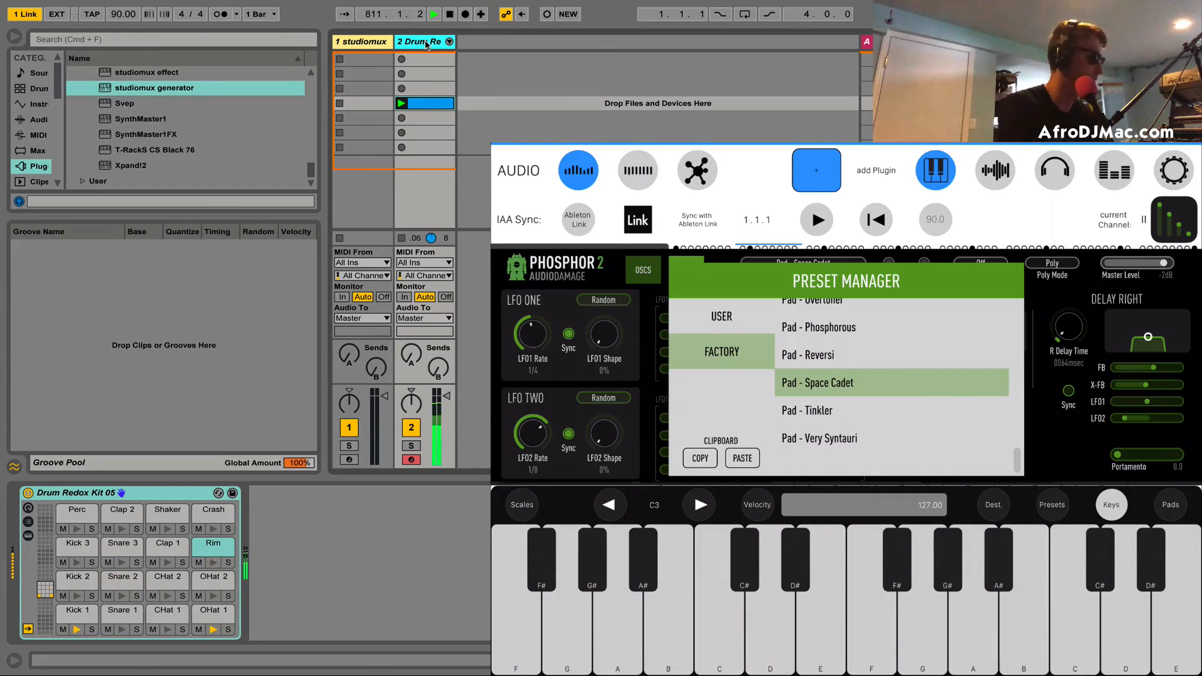
key("shift+super+F9")
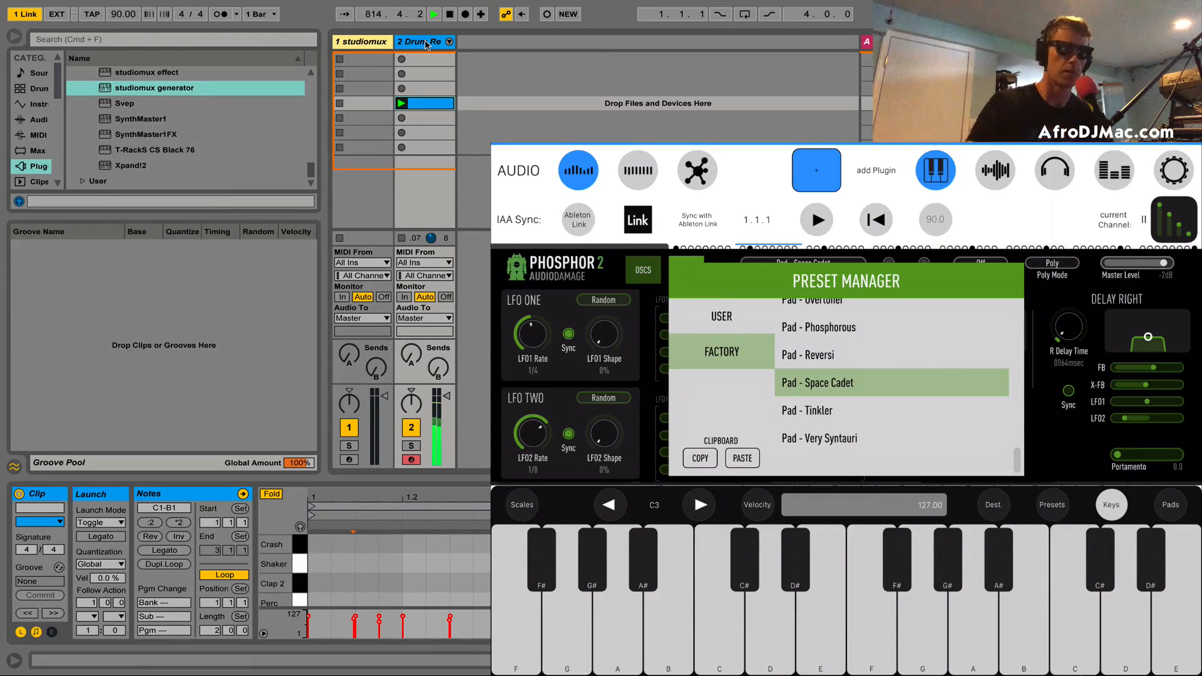
Step: Restart playback from the beginning and record an eight-bar chord clip in the fourth slot of the studiomux track 1
left_click(376, 42)
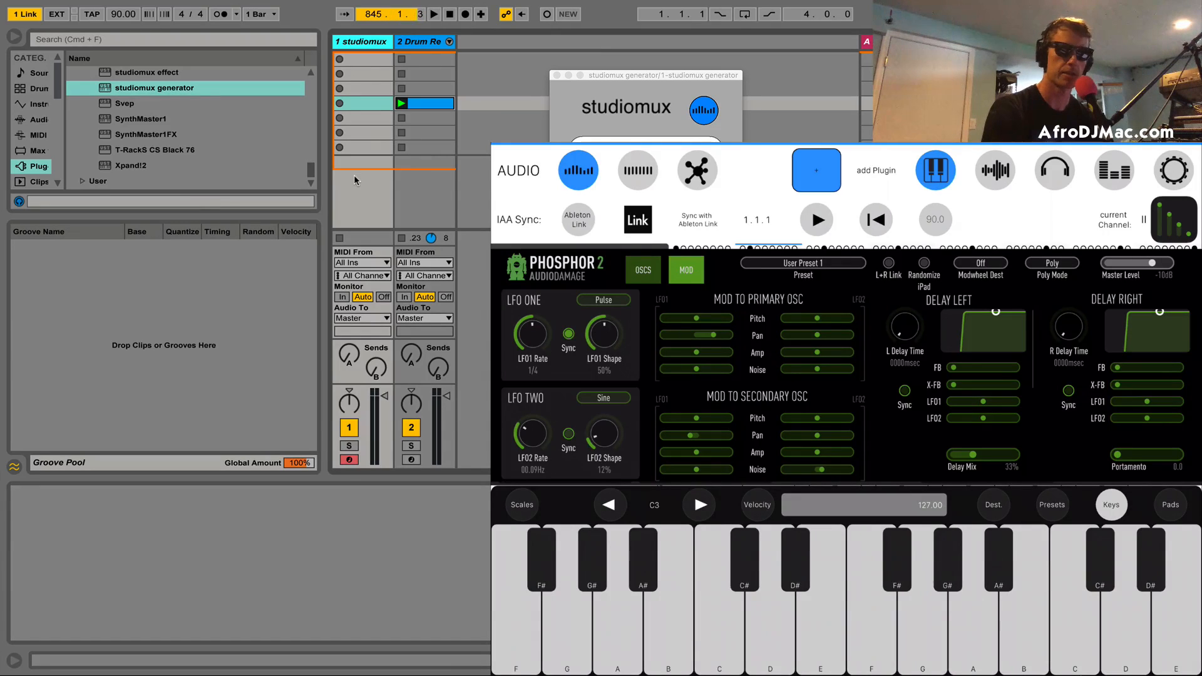
key("space")
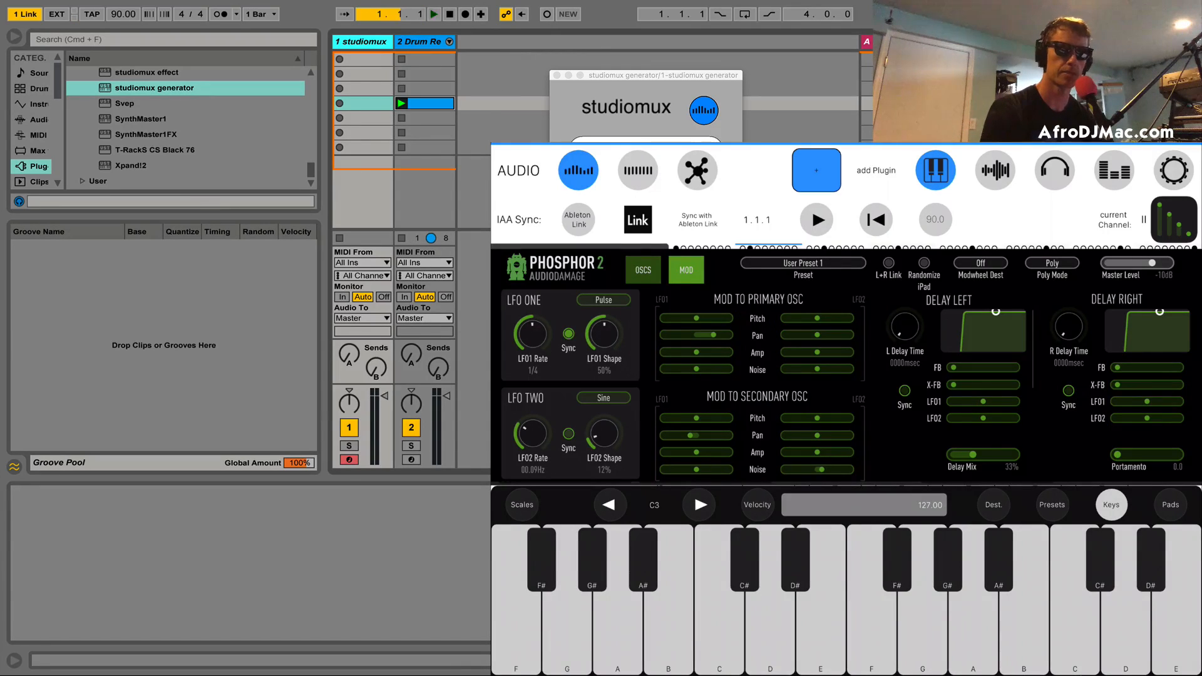
key("space")
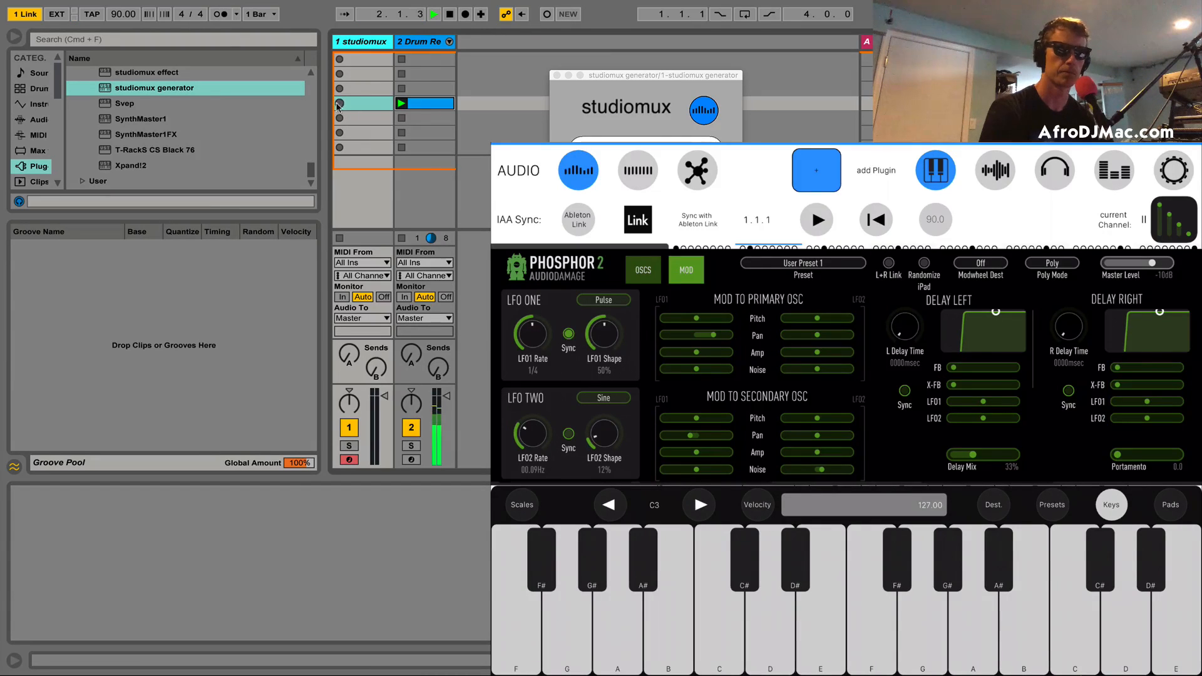
left_click(340, 103)
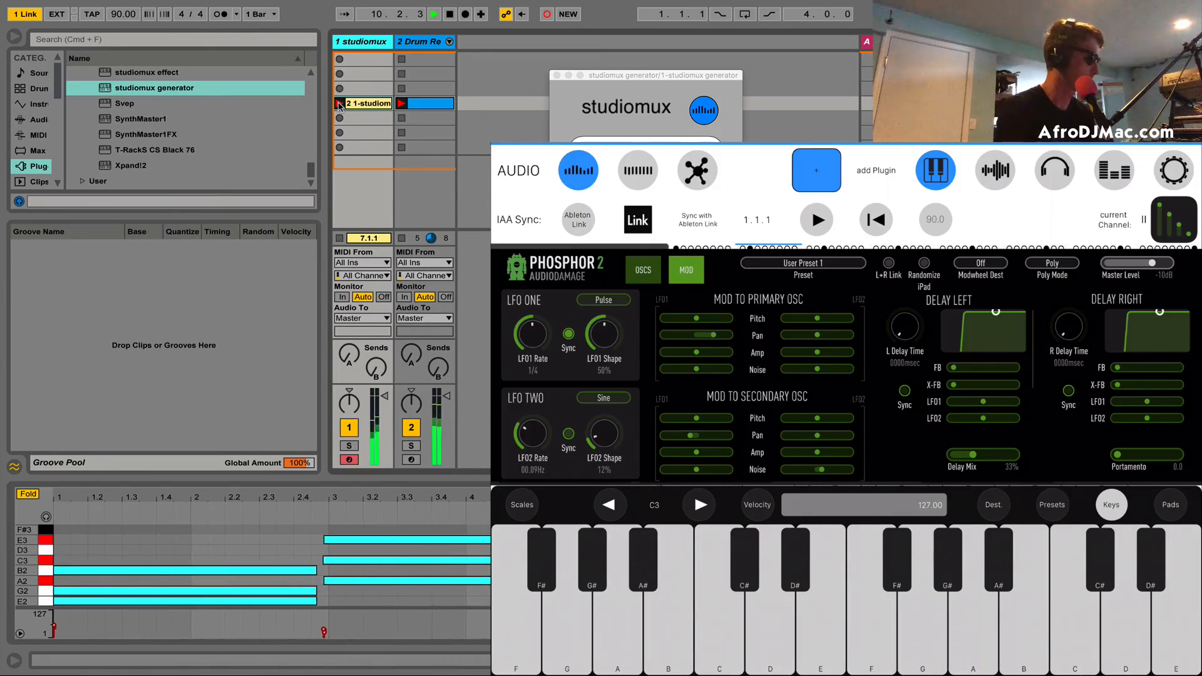
left_click(339, 104)
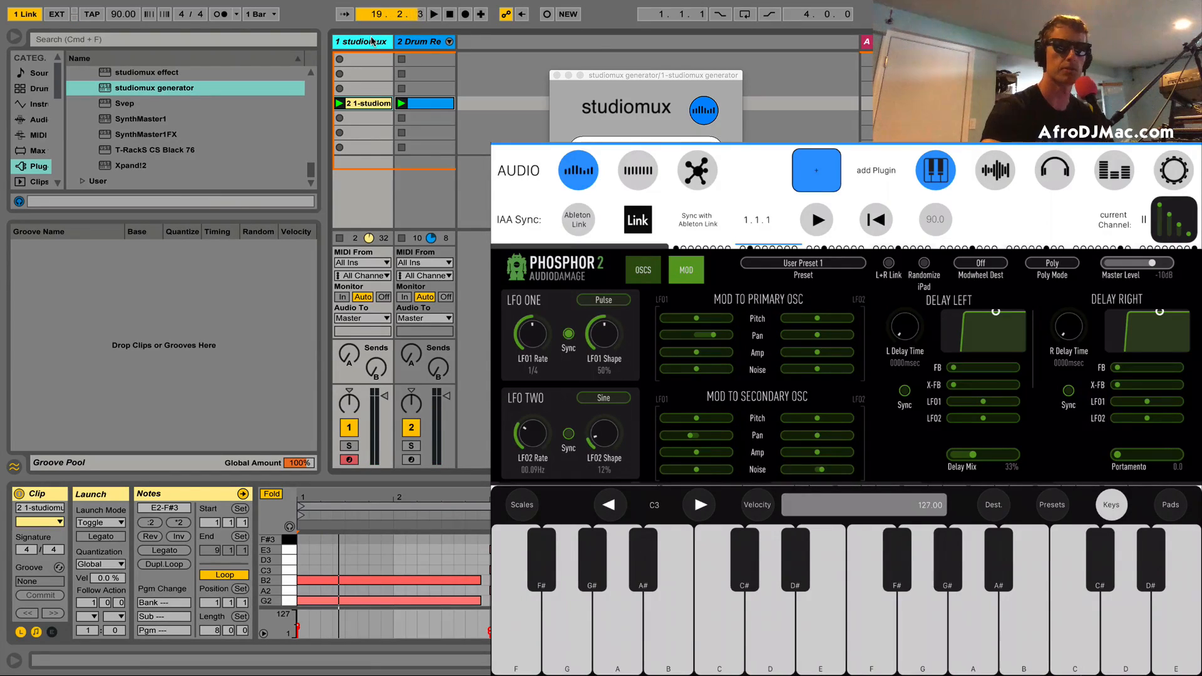
Step: Duplicate the studiomux track 1 and delete the copied chord clip from the new track
key("super+d")
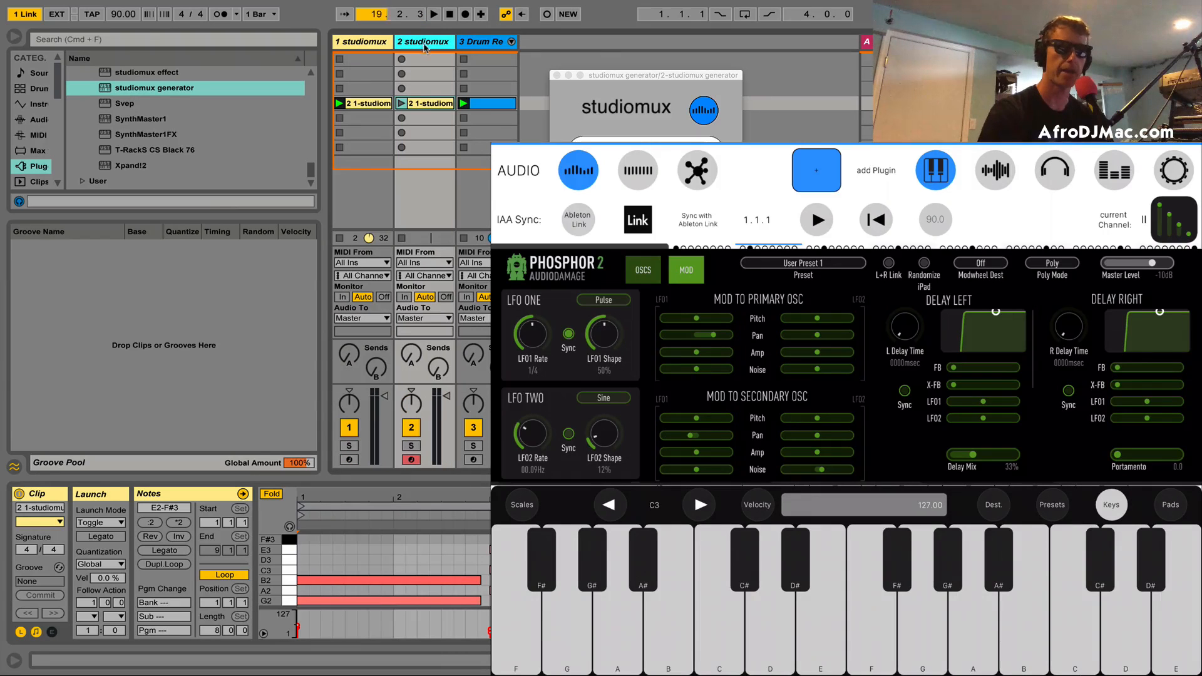
left_click(436, 104)
key("Delete")
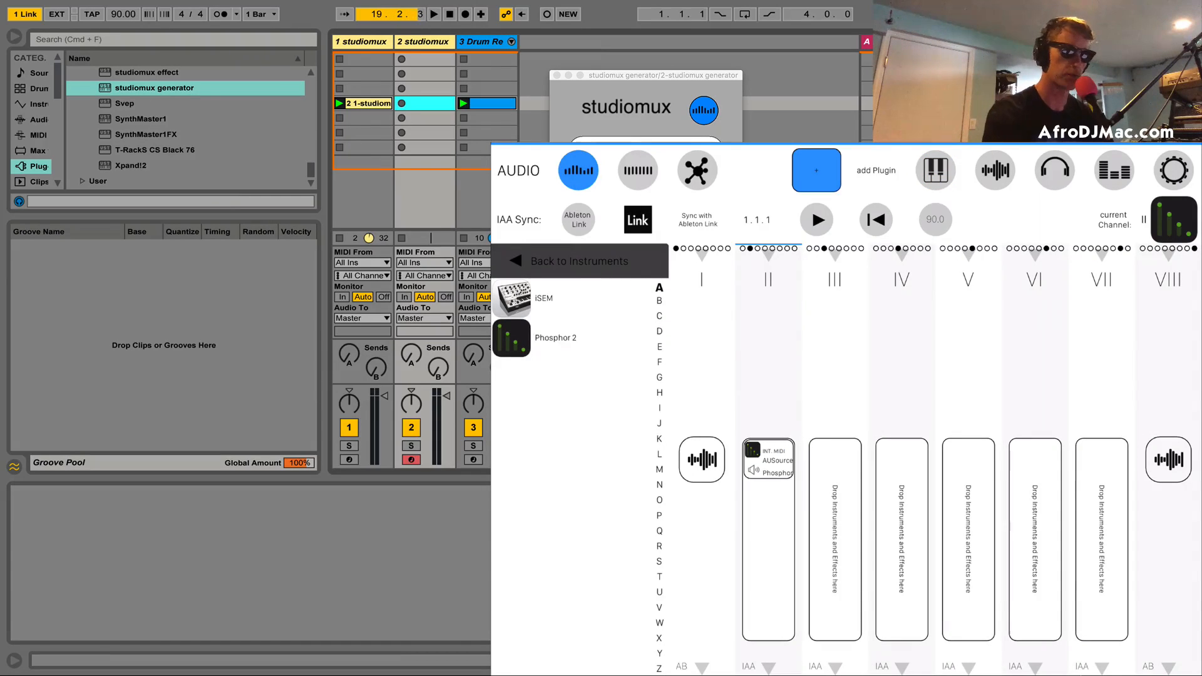
Step: Add a Phosphor 2 instance to studiomux channel III on the iPad and set track 2's generator to receive from it
left_click_drag(572, 338, 886, 485)
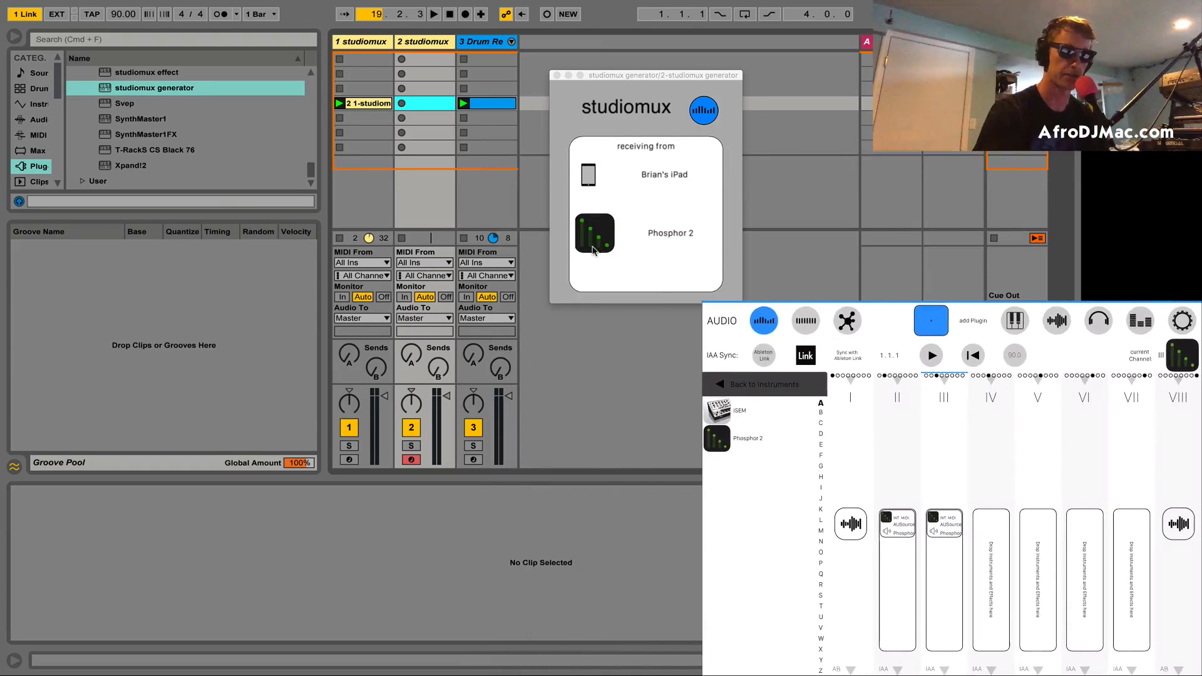
left_click(659, 245)
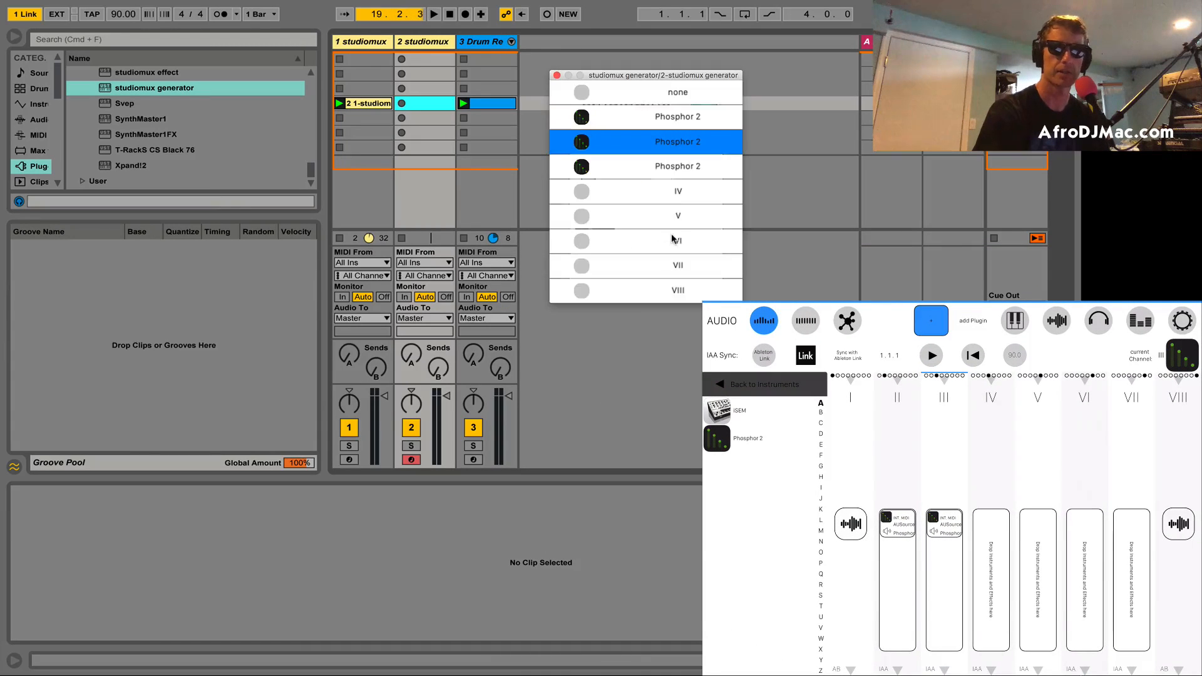
left_click(650, 175)
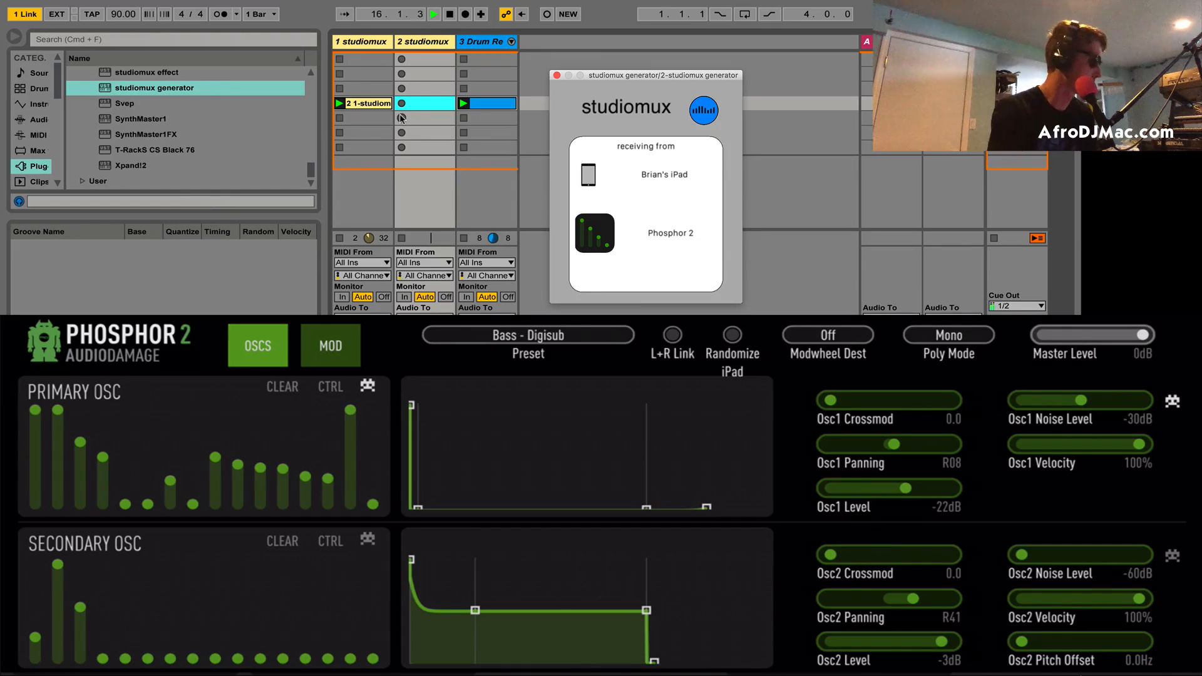
Step: Record an eight-bar bass clip in the fourth slot of track 2 and lower that track's volume to -7.5 dB
key("super+shift+F9")
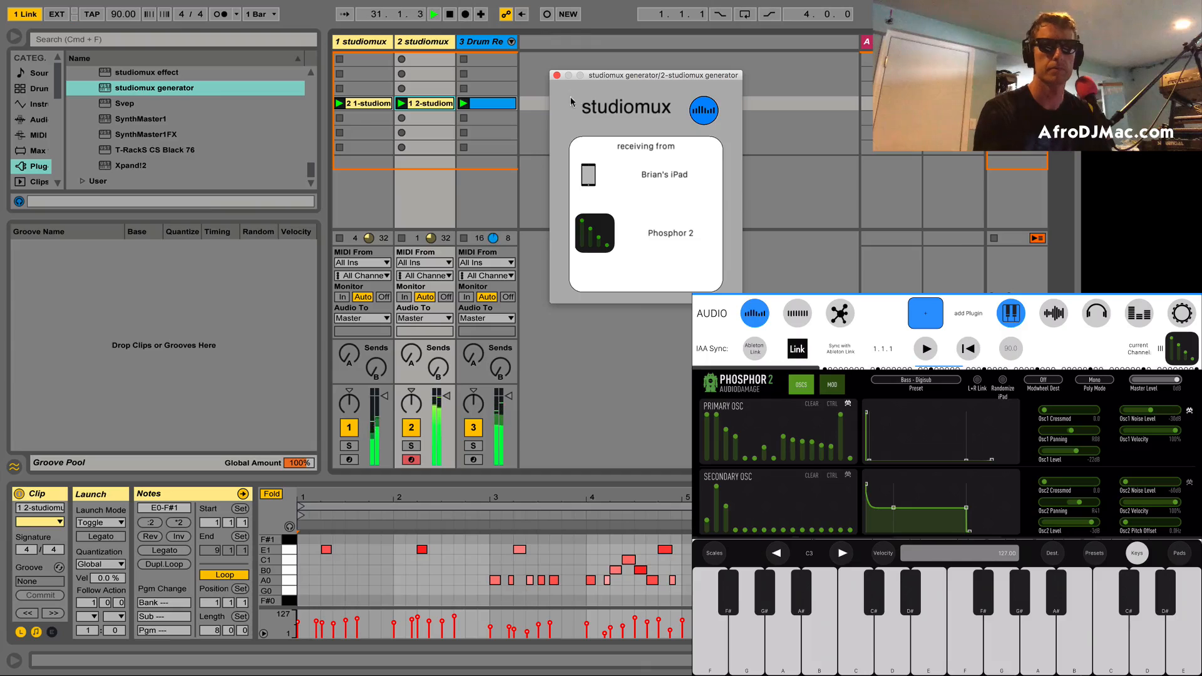
left_click(556, 76)
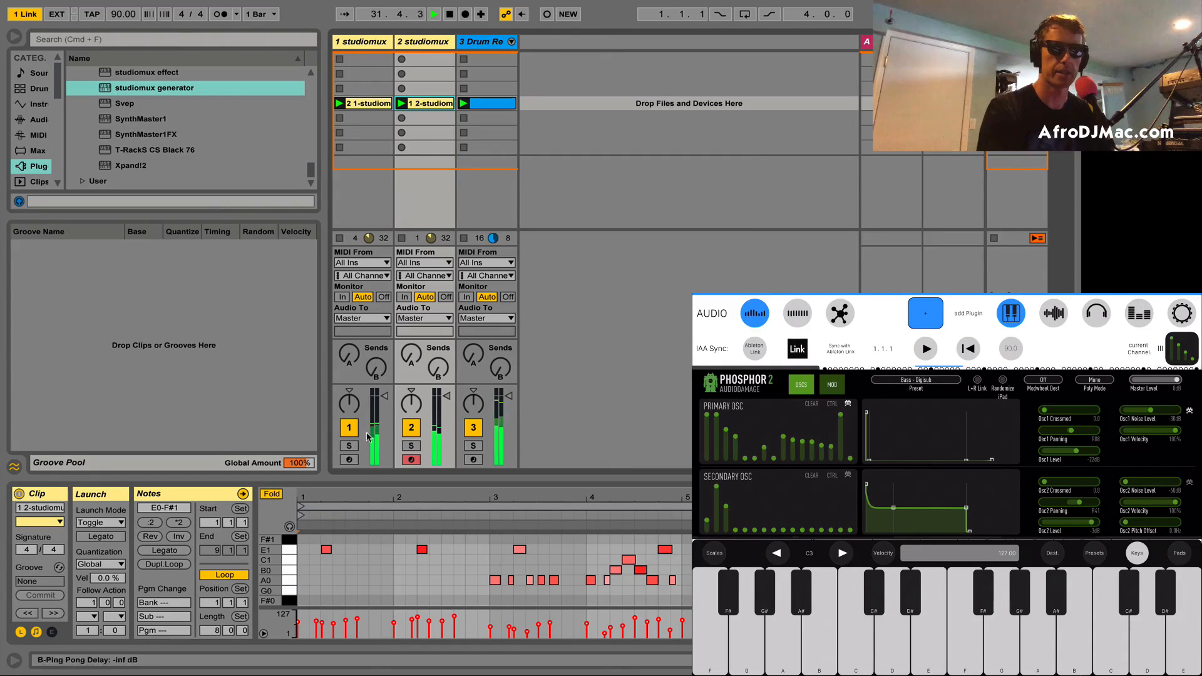
left_click_drag(447, 396, 446, 424)
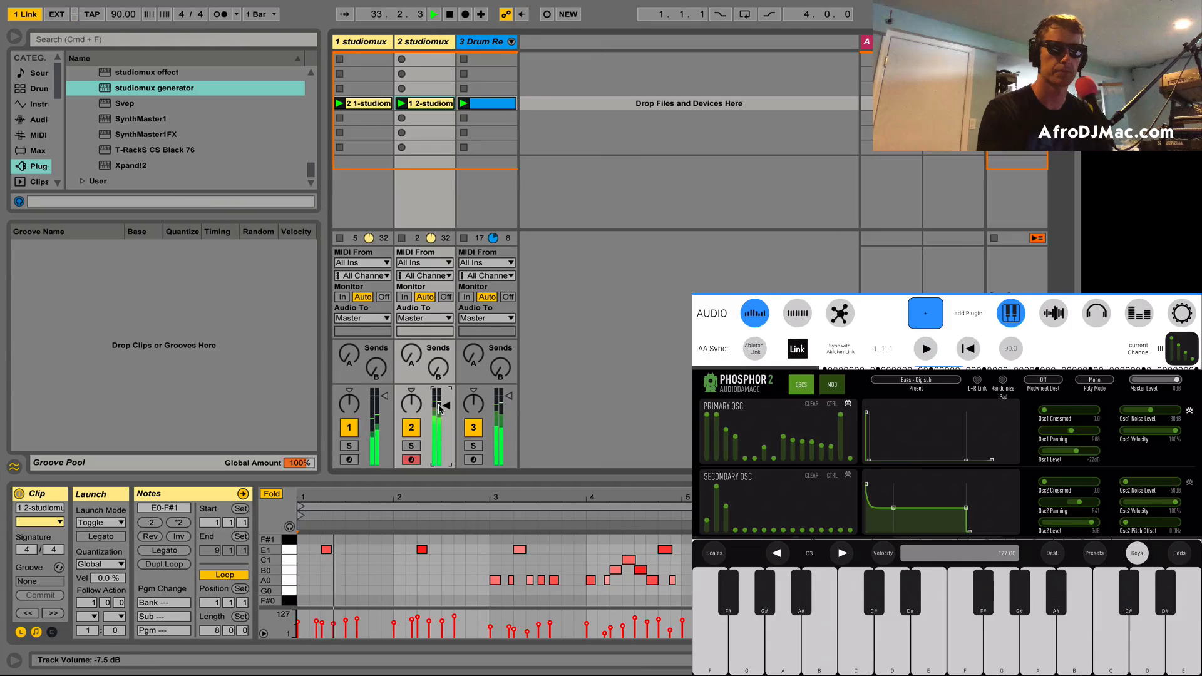
Step: Duplicate the studiomux track 2 and delete the copied bass clip from the new track 3
left_click(434, 40)
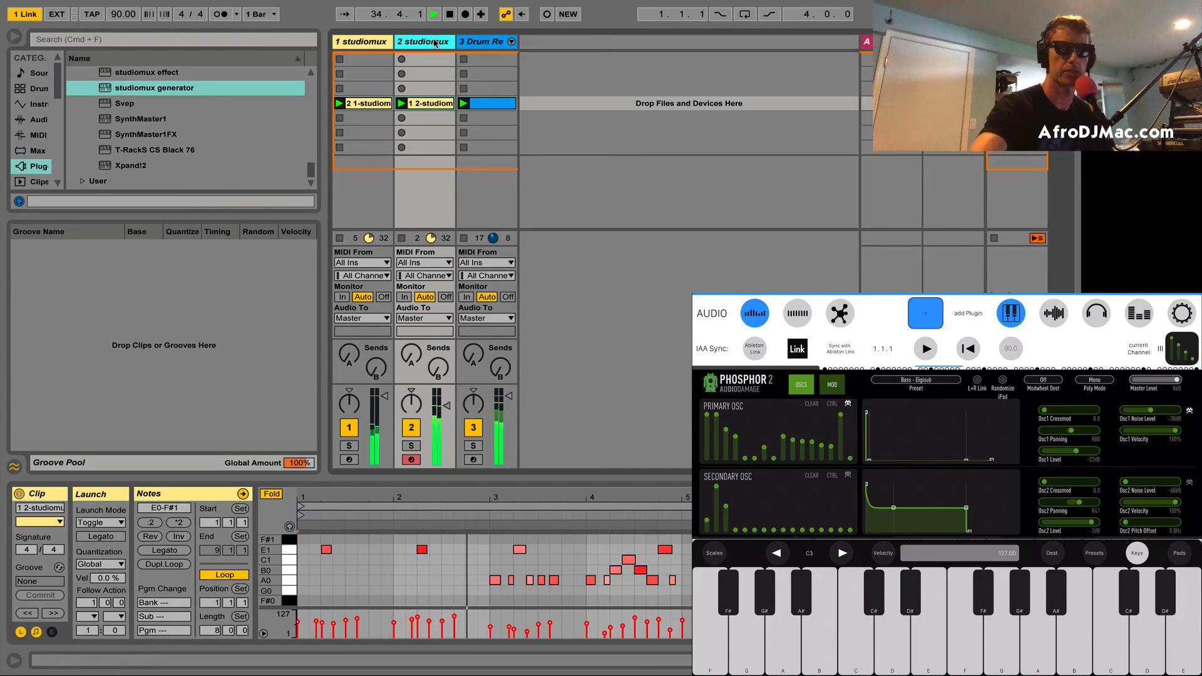
key("super+d")
key("Delete")
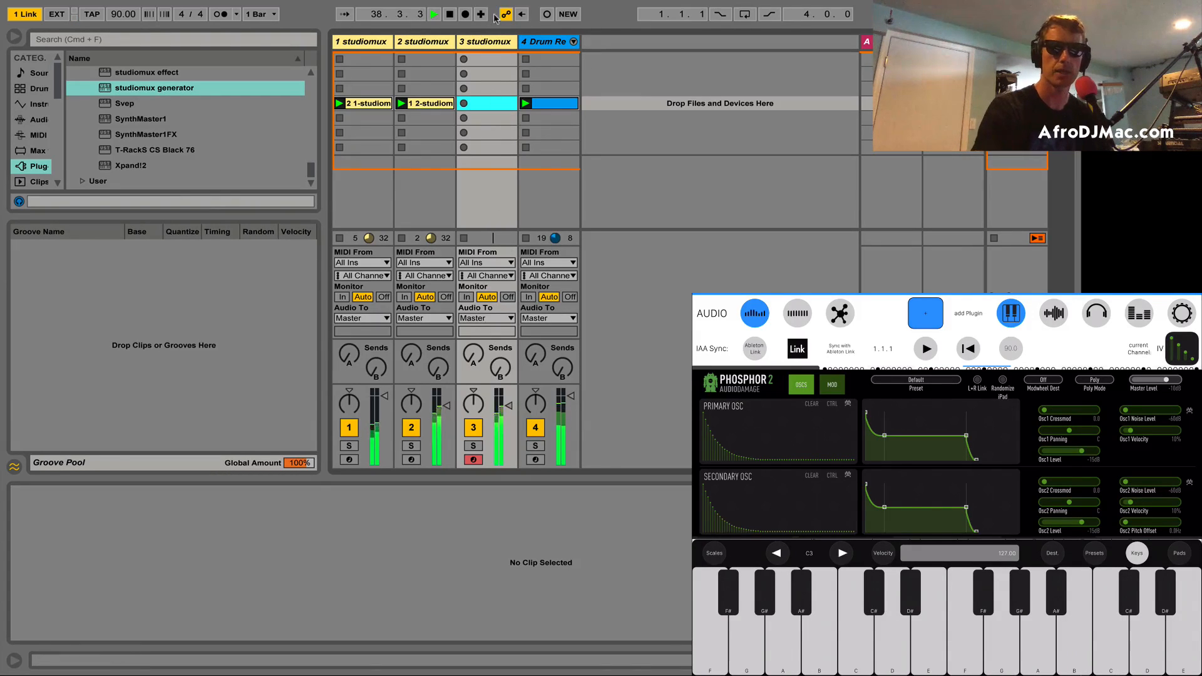
Step: Set the studiomux generator on track 3 to receive from the iPad's Phosphor 2 on channel IV
left_click(492, 46)
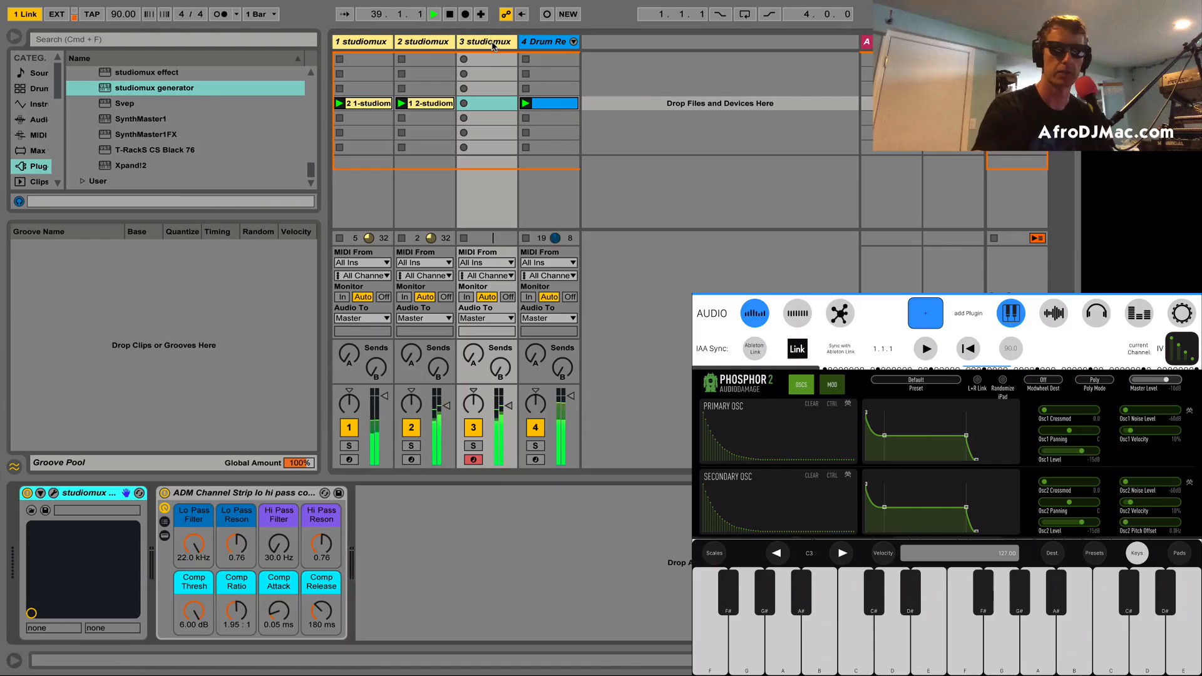
left_click(54, 494)
left_click(588, 247)
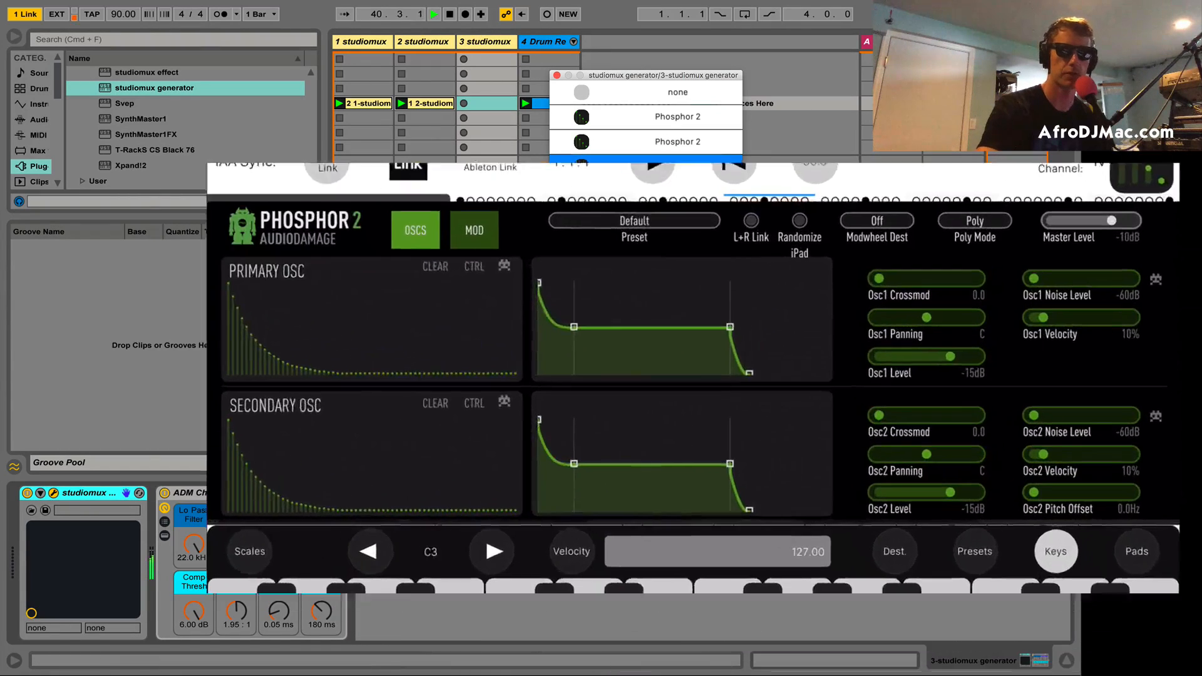
left_click(663, 193)
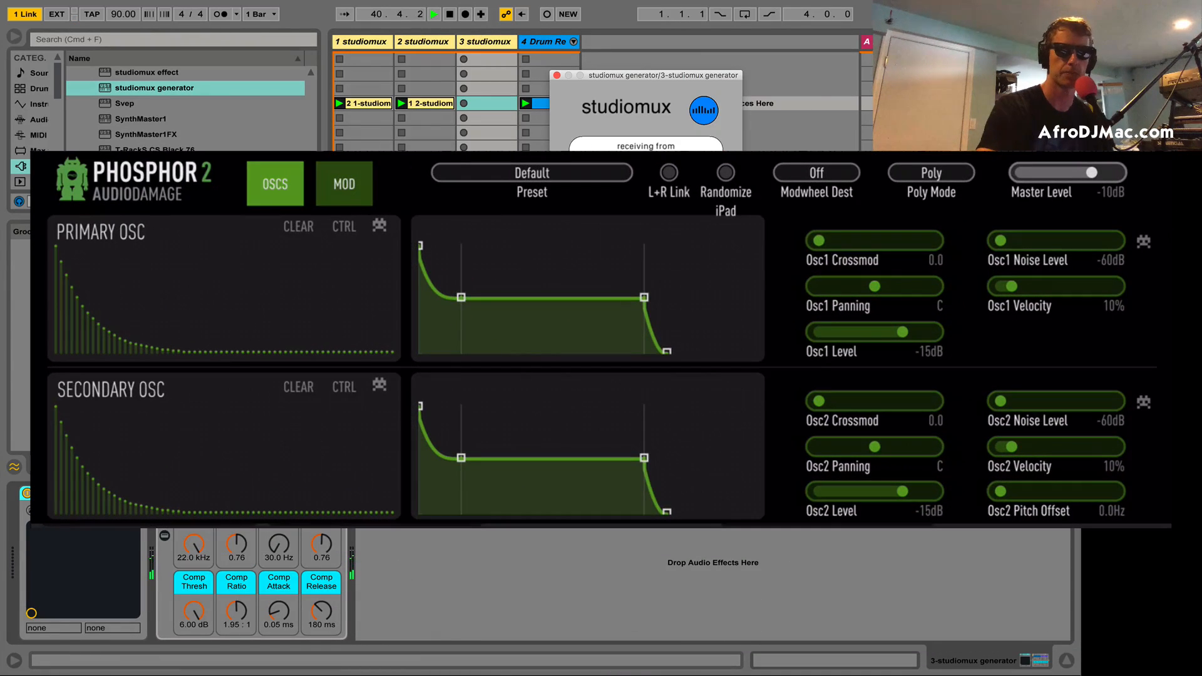
Step: Load the factory preset Lead - Paranoia in the iPad's Phosphor 2 and record an eight-bar lead clip in track 3's fourth slot
left_click(556, 75)
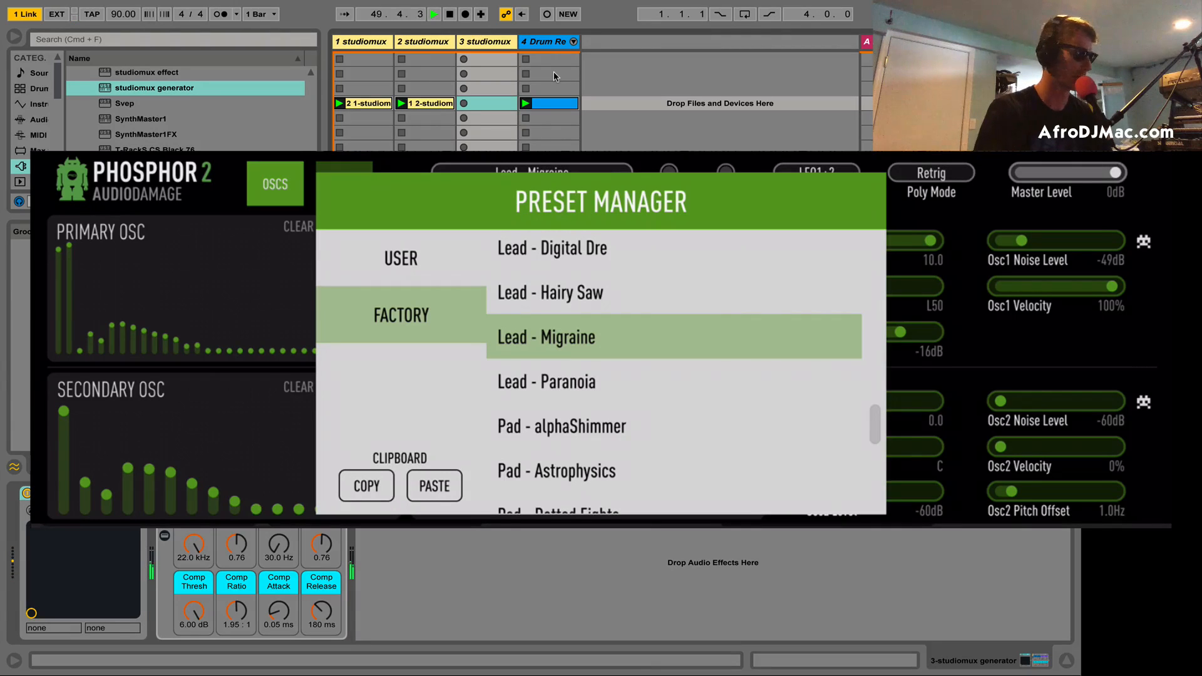
key("Down")
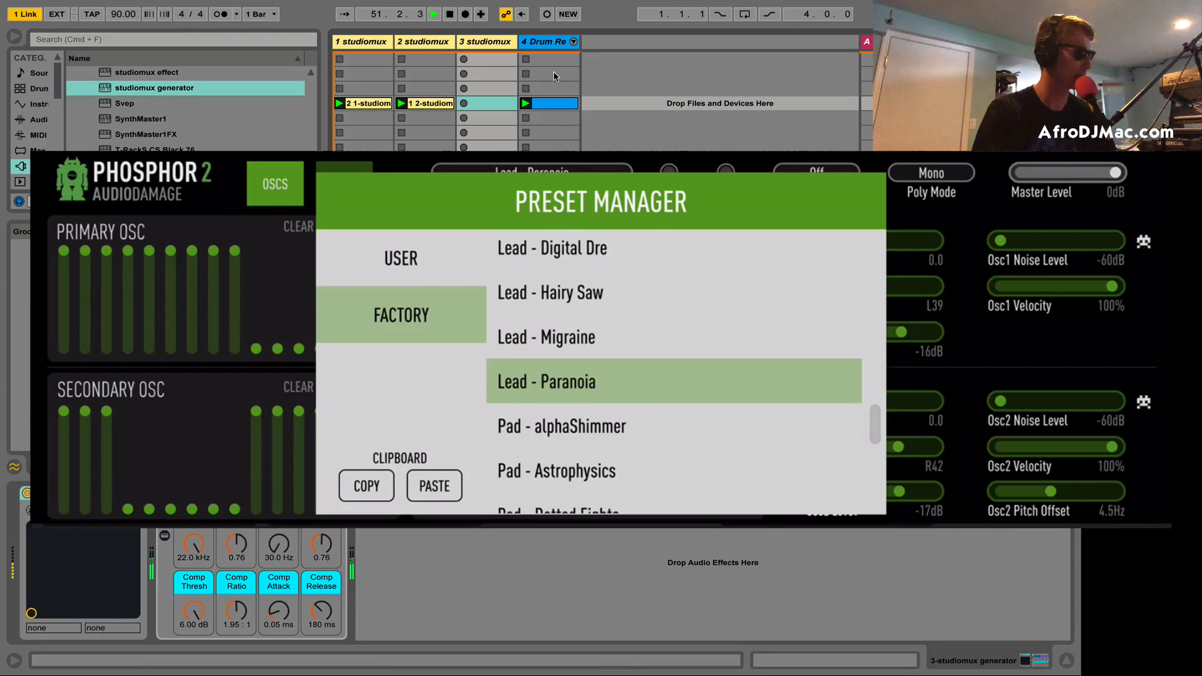
key("Return")
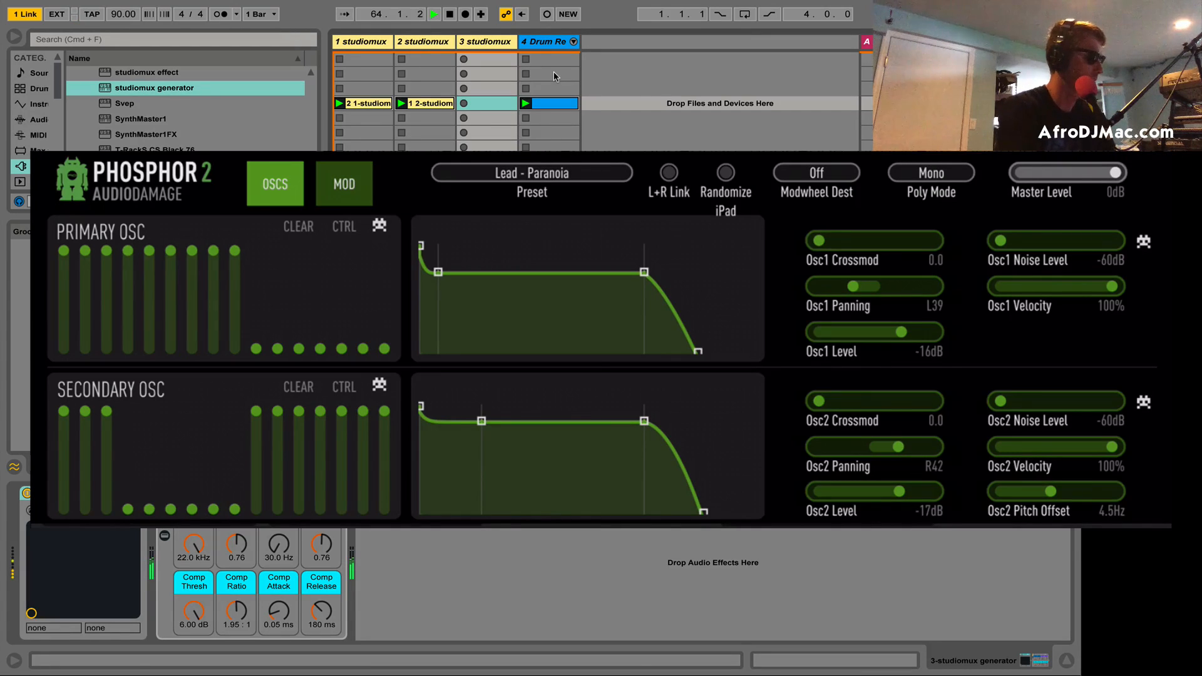
key("Return")
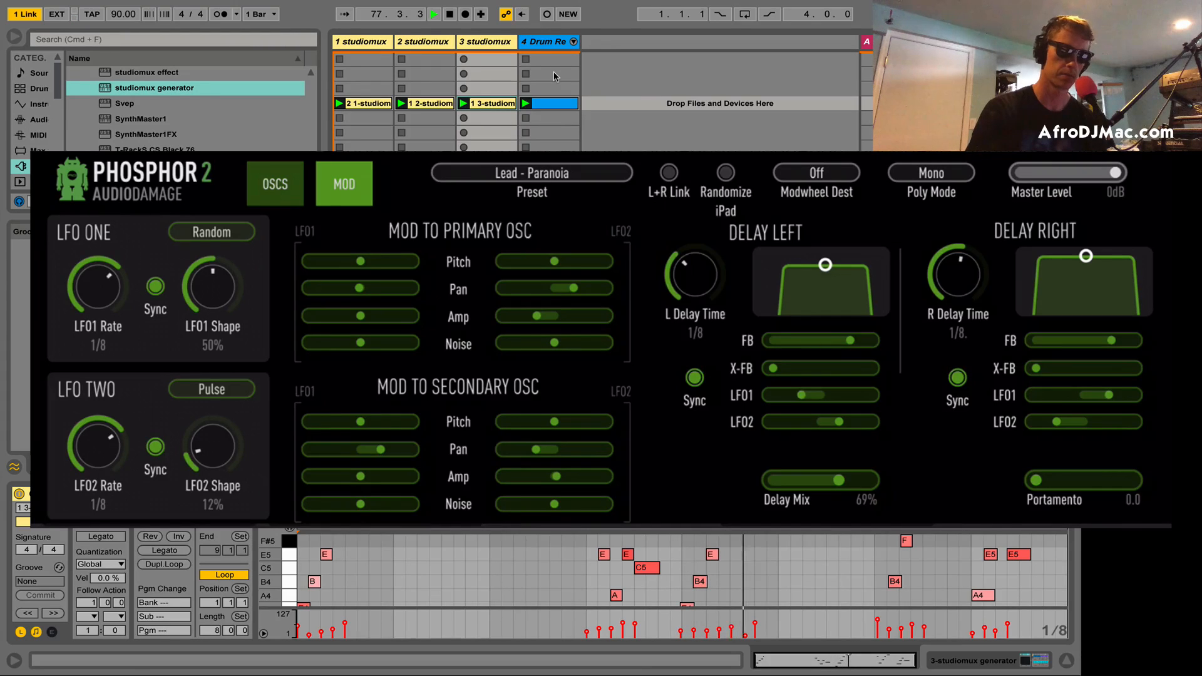
Step: Insert a studiomux effect on track 3 between the studiomux generator and the ADM Channel Strip
left_click(492, 43)
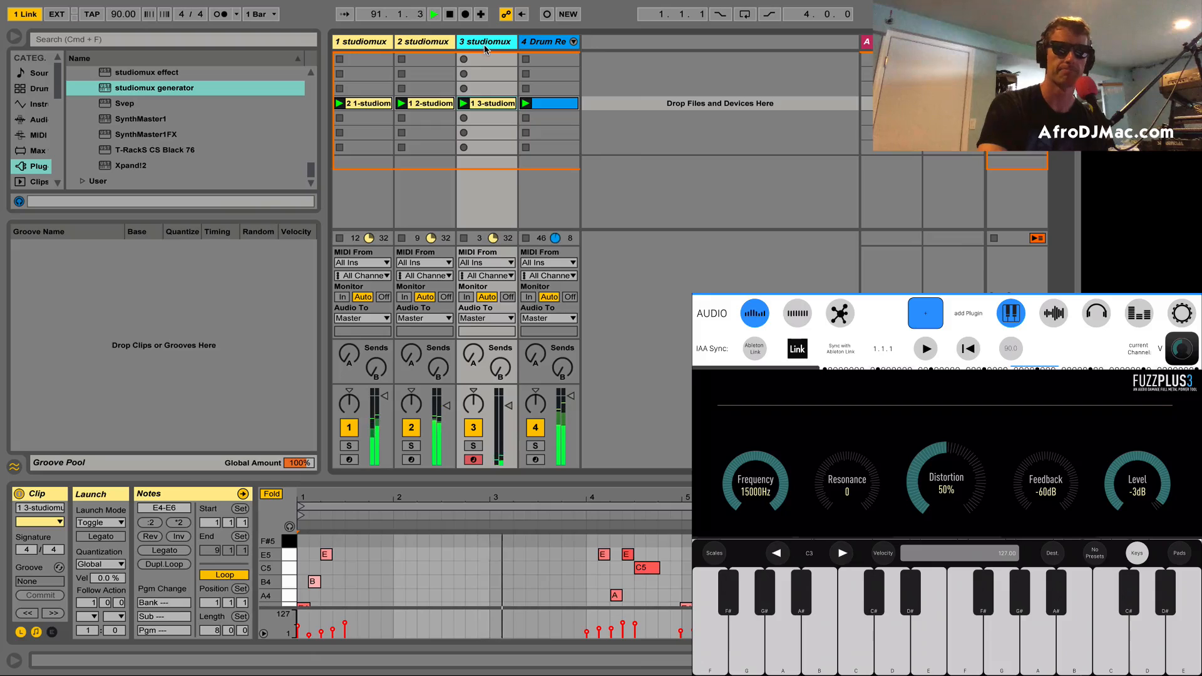
left_click(485, 44)
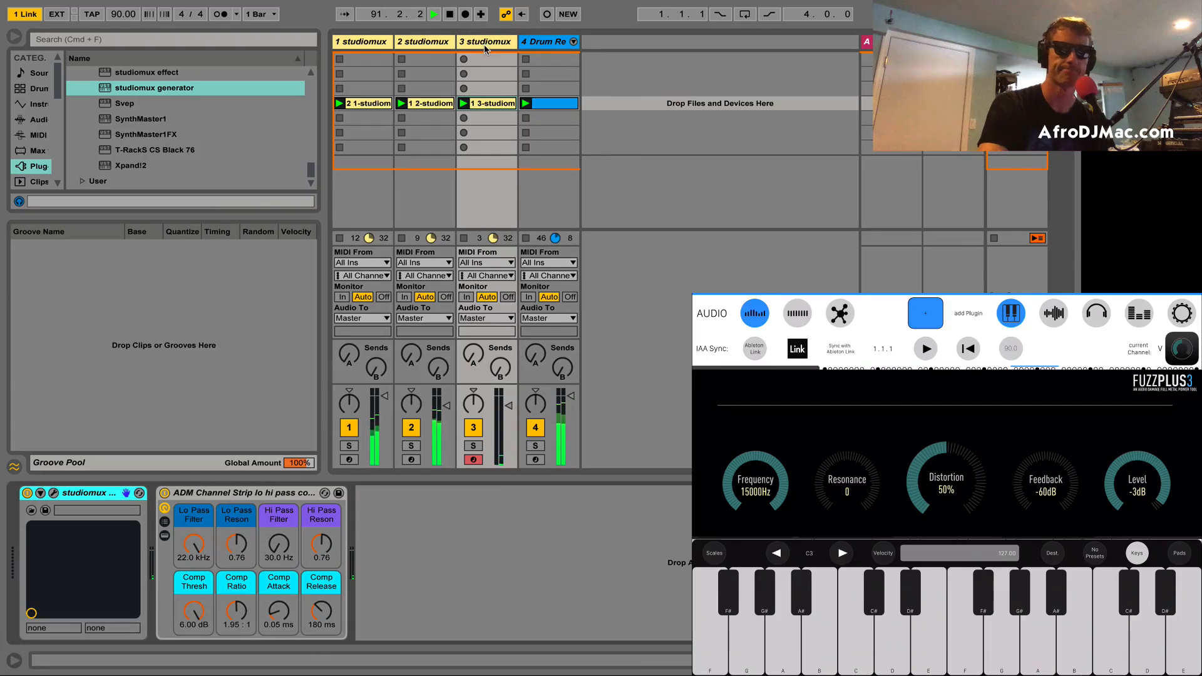
left_click(139, 77)
left_click_drag(126, 78, 150, 517)
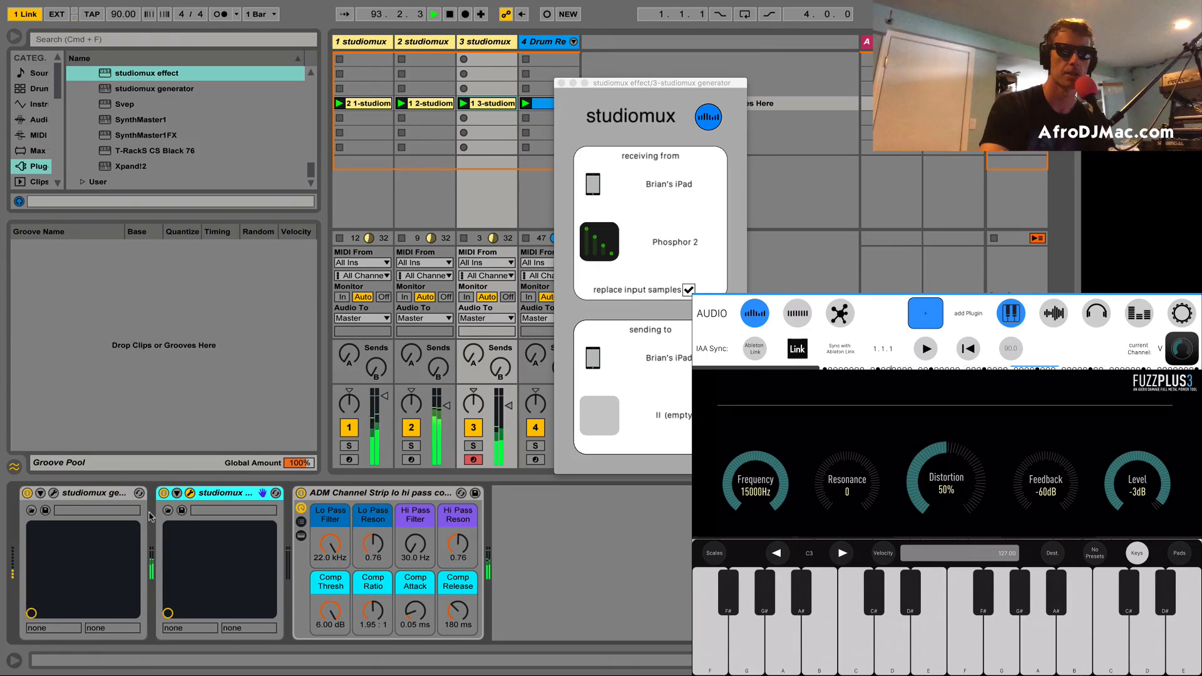
Step: Set track 3's studiomux effect to receive from FuzzPlus3 and send to channel V on the iPad
left_click(673, 242)
left_click(668, 320)
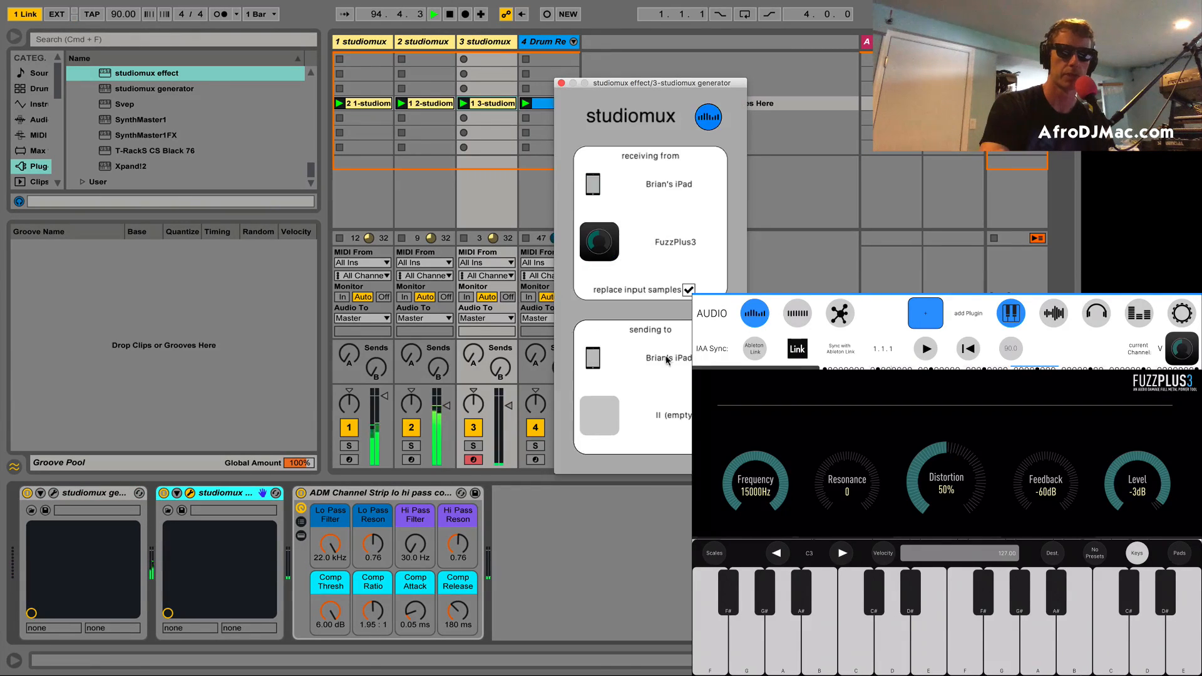
left_click(673, 429)
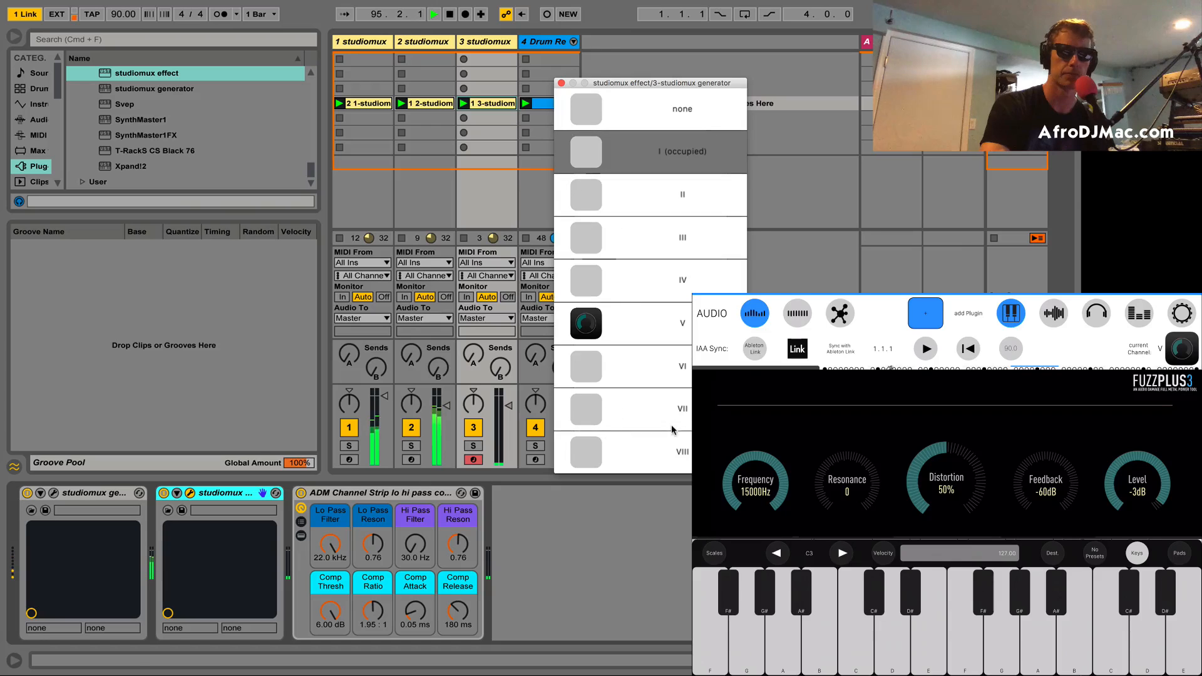
left_click(654, 313)
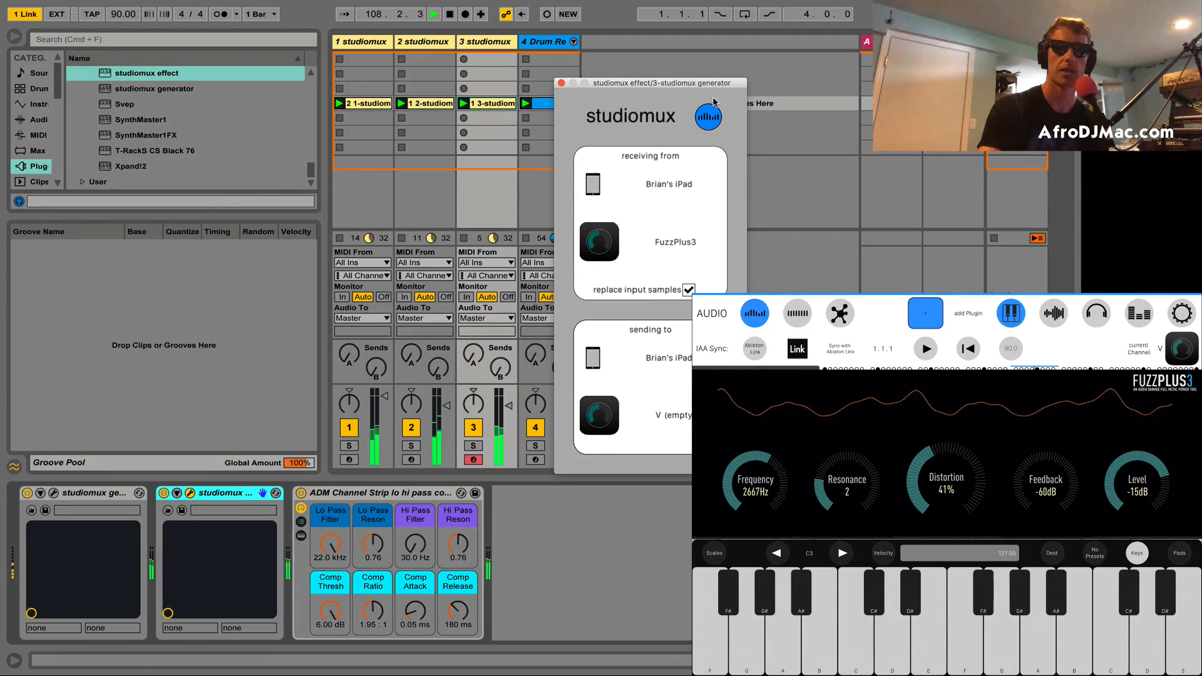
left_click_drag(631, 85, 756, 59)
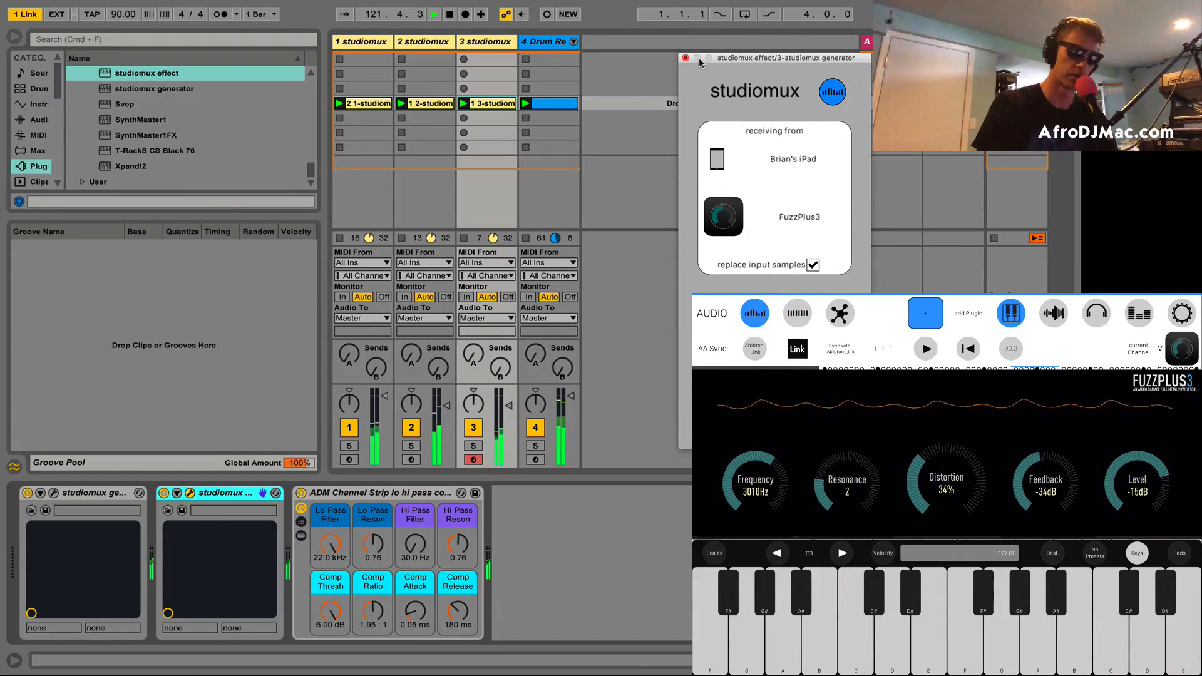
Step: Add a studiomux effect to the drum track, receiving from RoughRider2 and sending to channel VI on the iPad
left_click(552, 47)
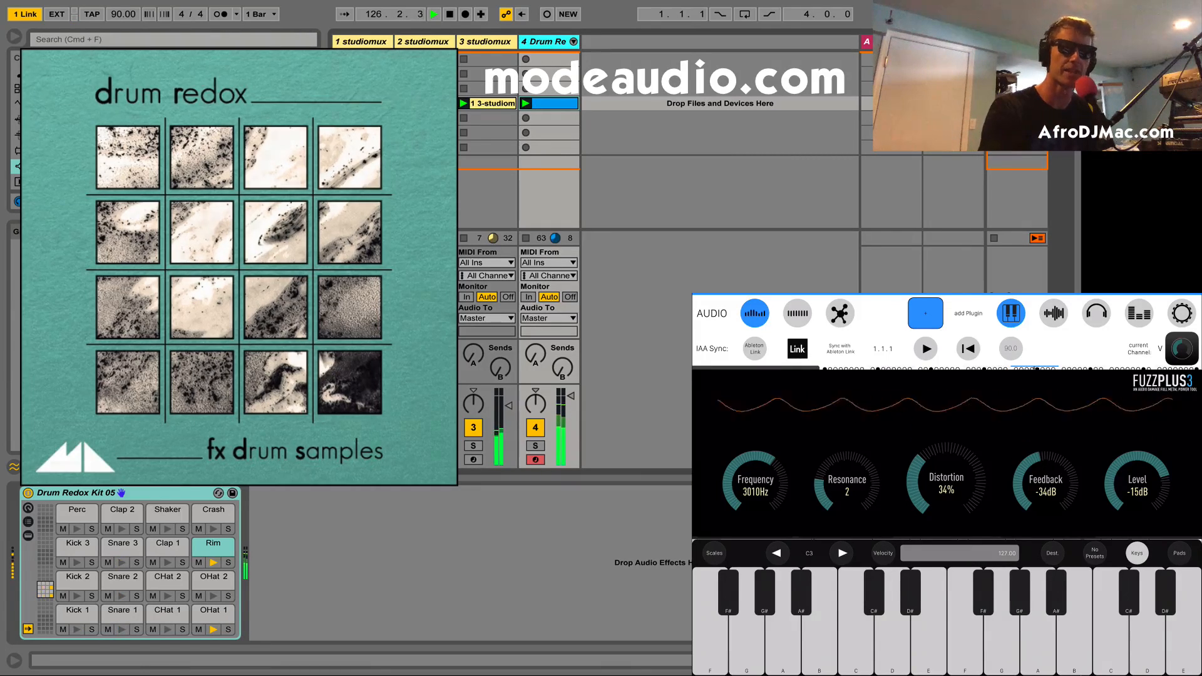
left_click_drag(144, 75, 375, 557)
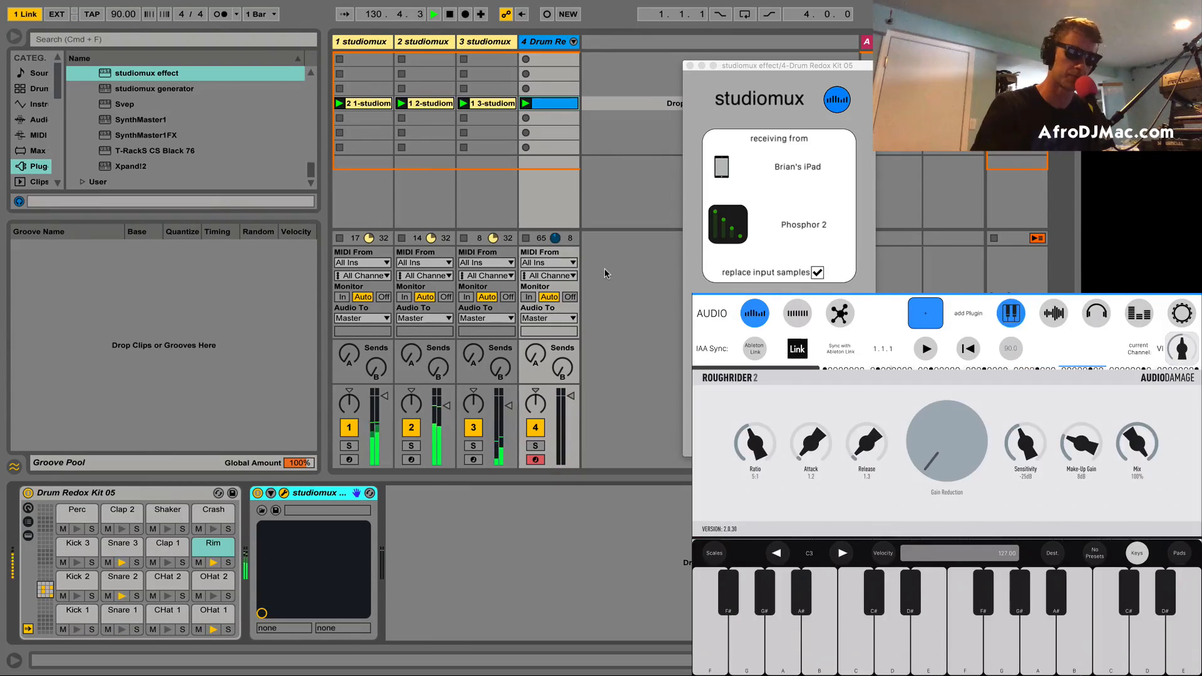
left_click(736, 209)
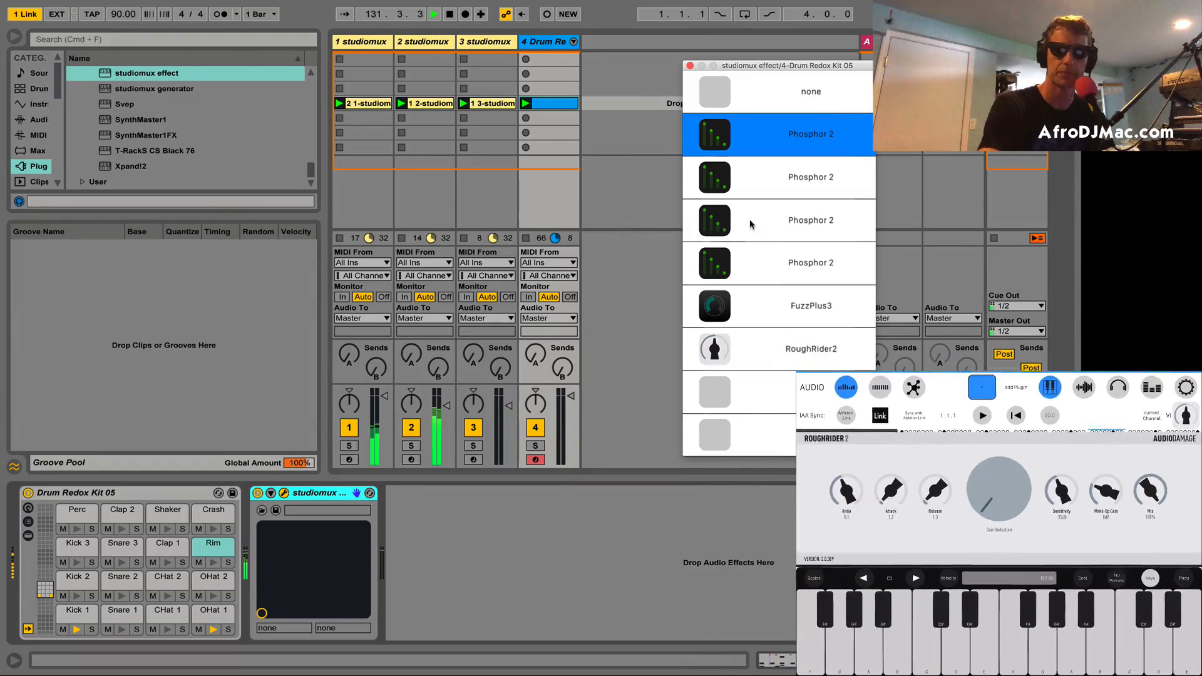
left_click(775, 349)
left_click(796, 416)
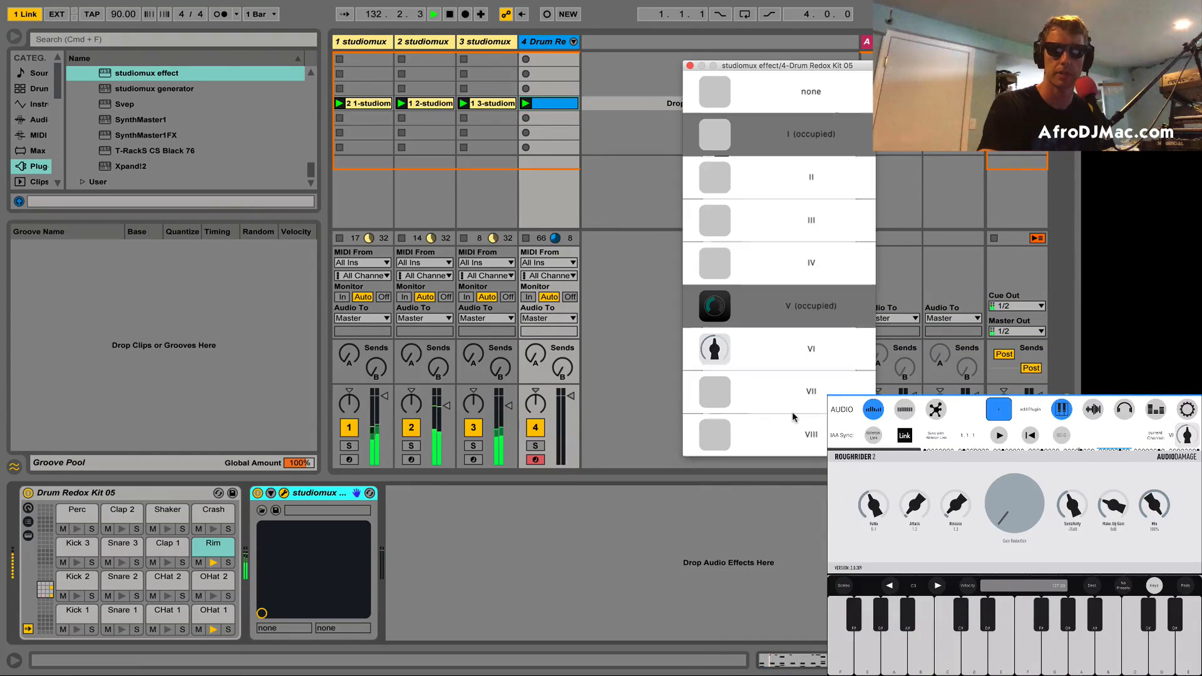
left_click(793, 399)
left_click(794, 397)
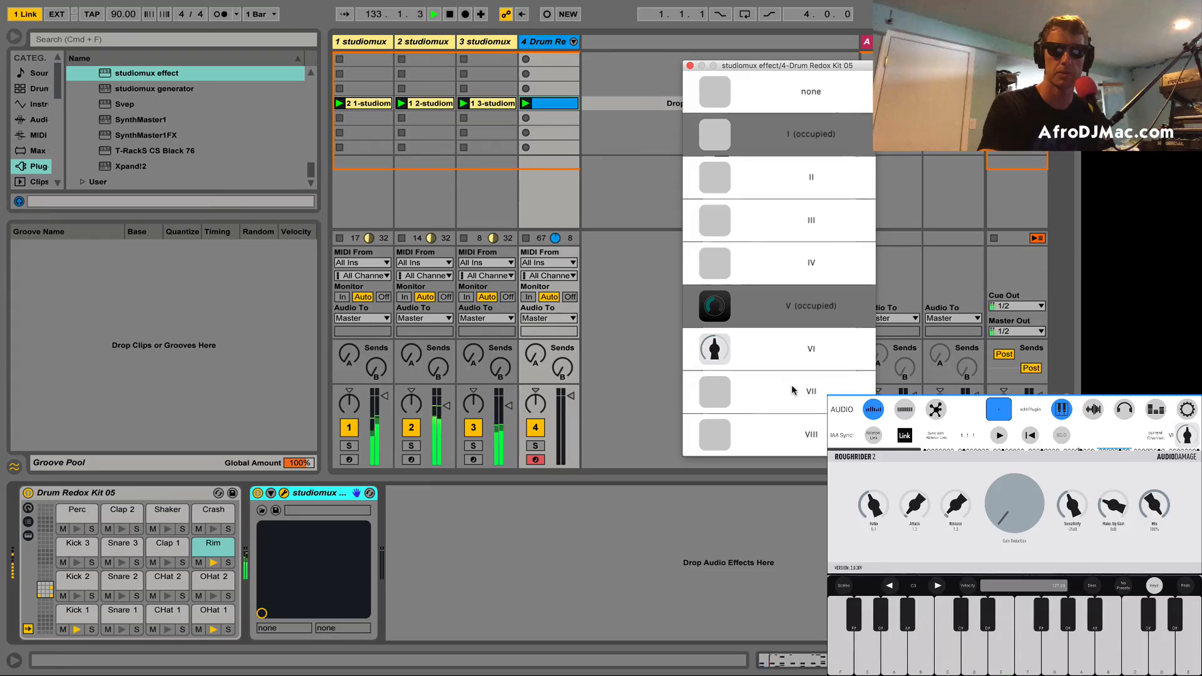
left_click(793, 351)
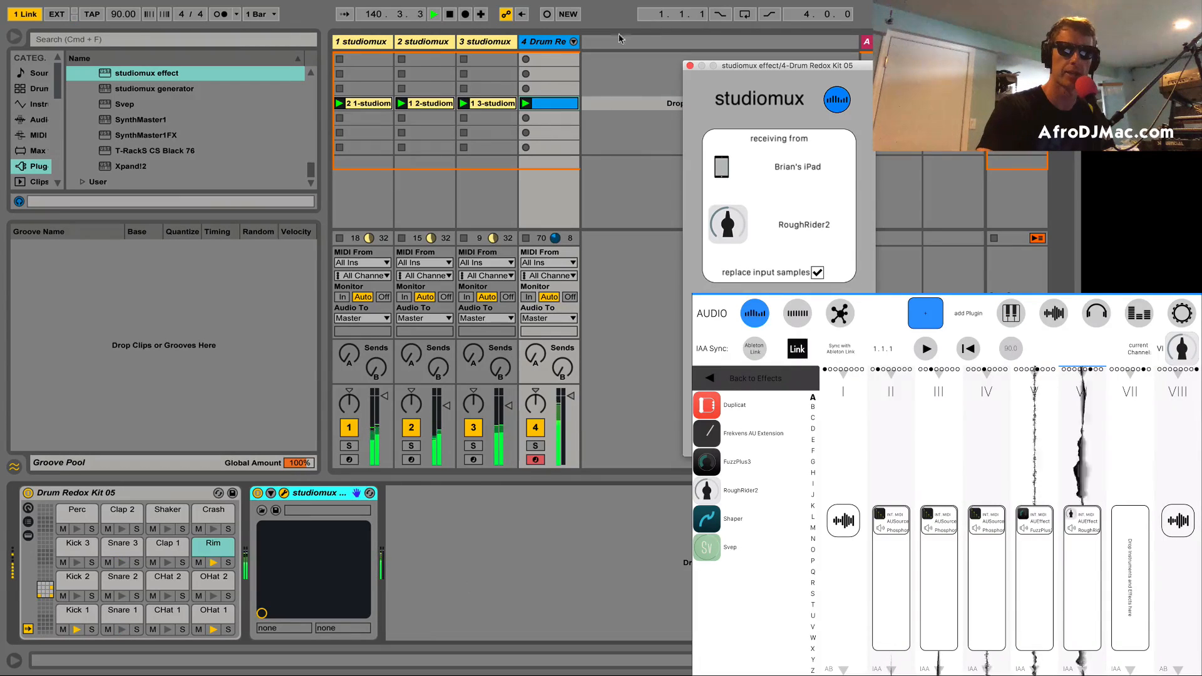
Step: Add a Utility effect after the studiomux effect on the drum track and set its width to 0%
left_click(546, 43)
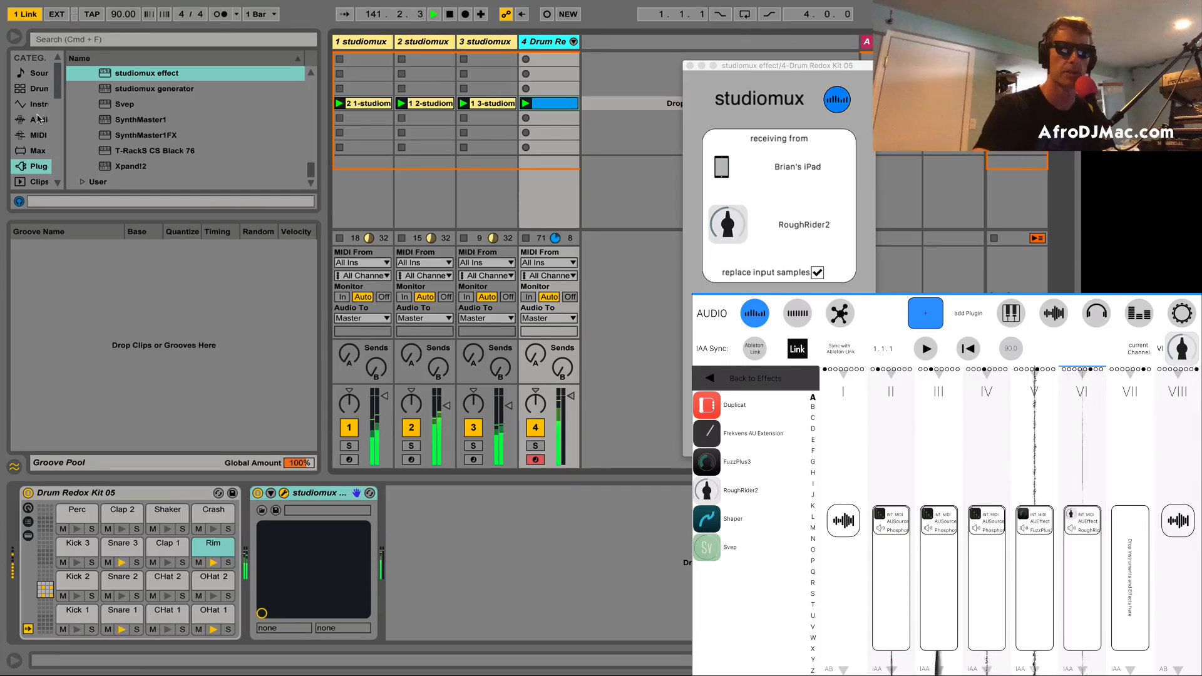
left_click(39, 119)
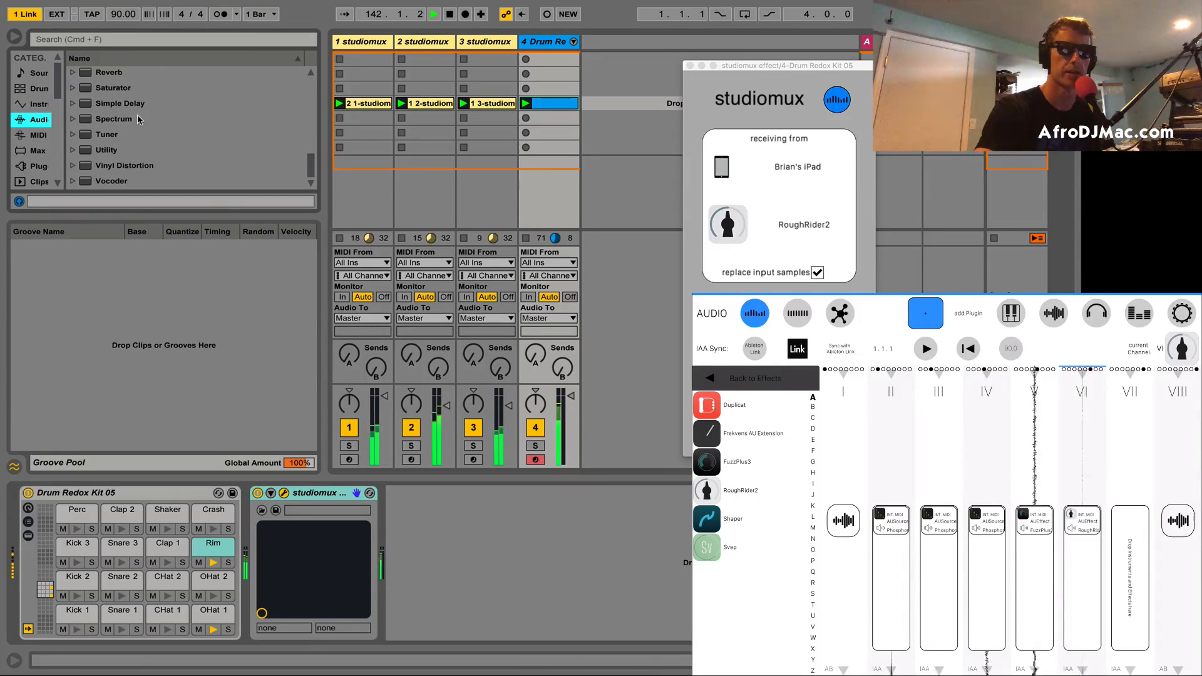
left_click_drag(110, 150, 461, 521)
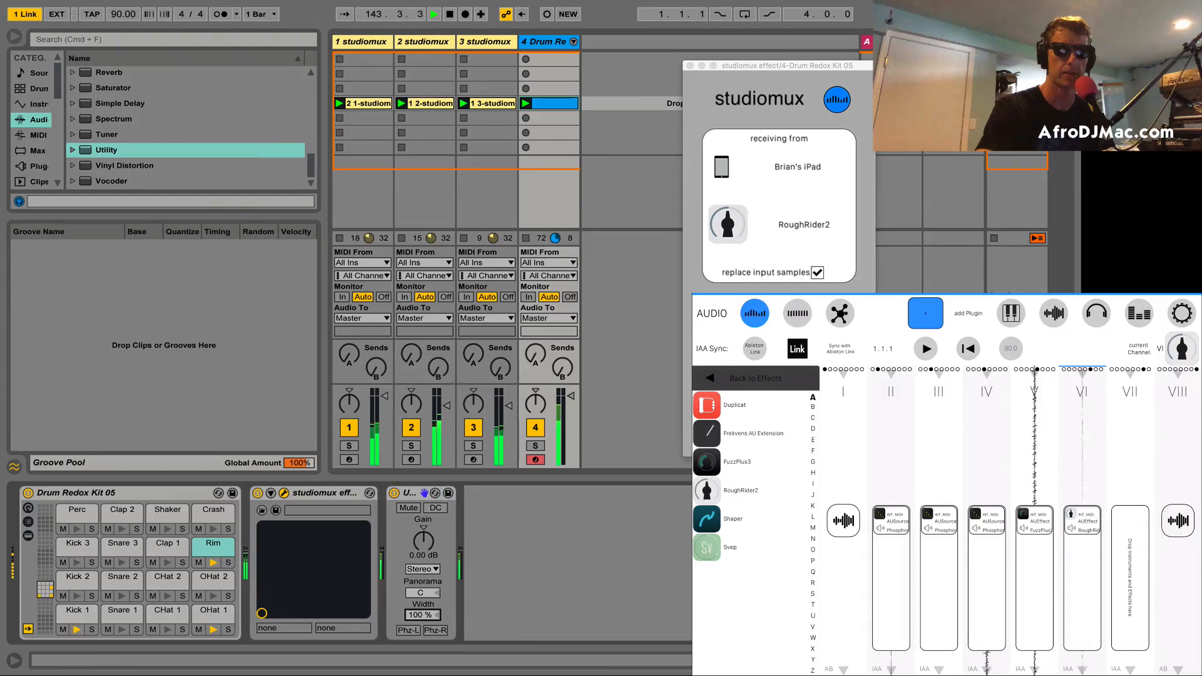
left_click_drag(422, 614, 422, 670)
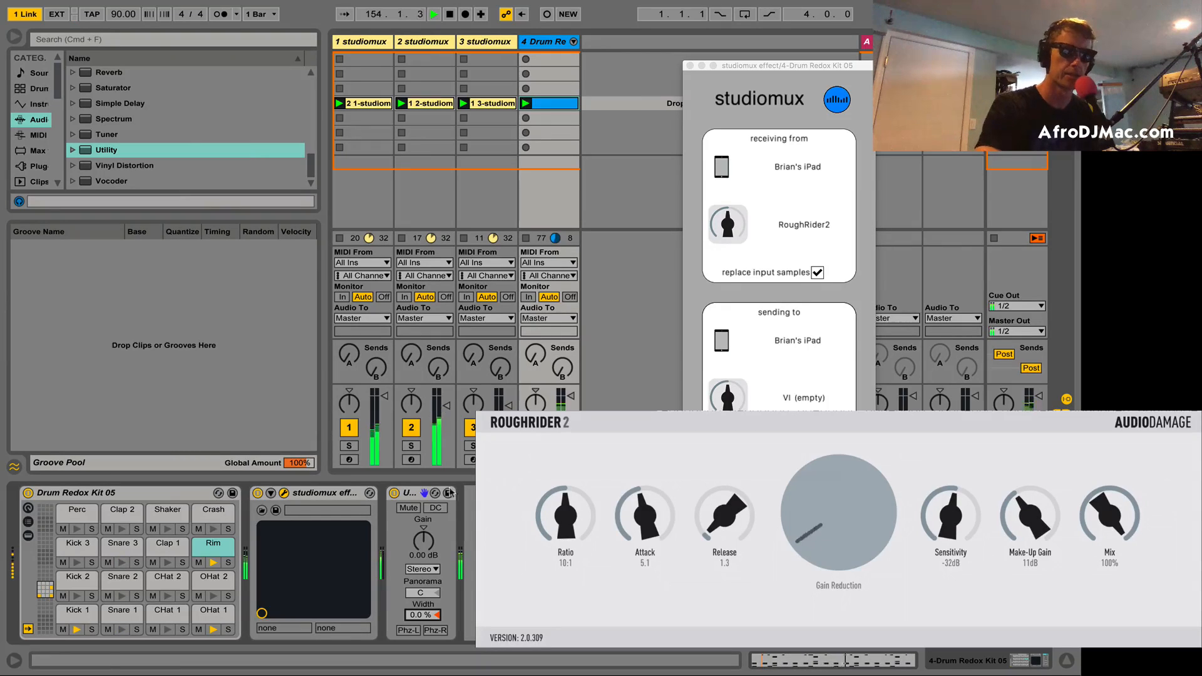
Step: Bypass the drum track's studiomux effect and re-enable it to compare the drums with and without RoughRider2
left_click(258, 493)
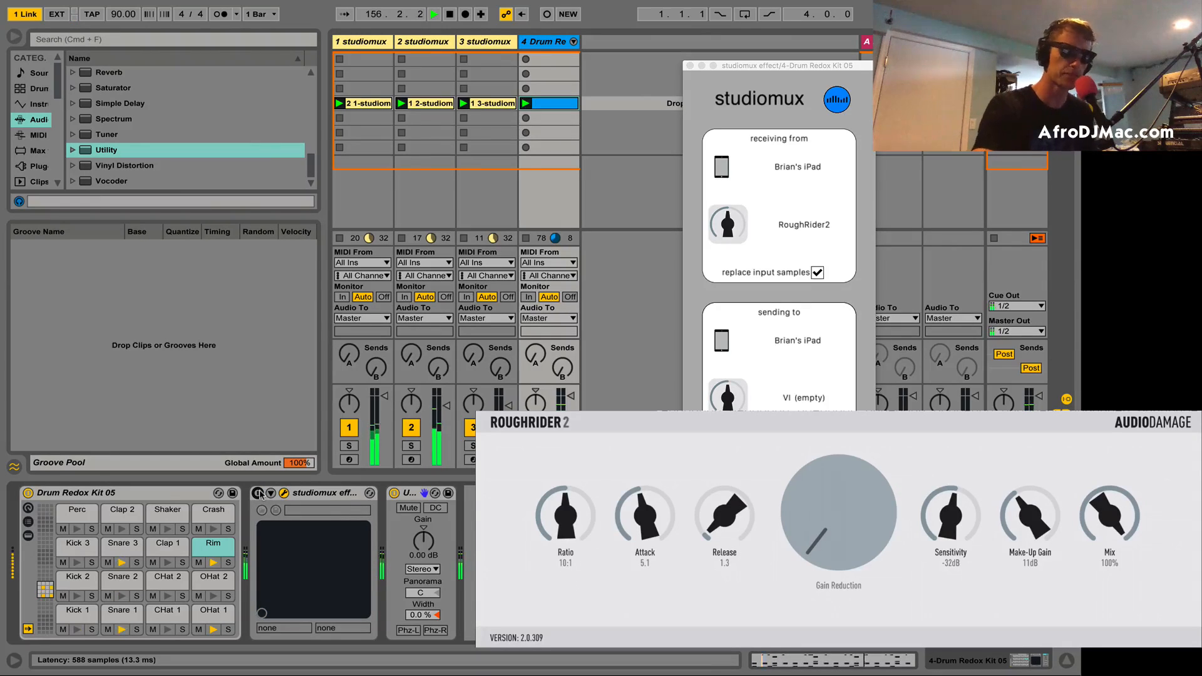
left_click(258, 494)
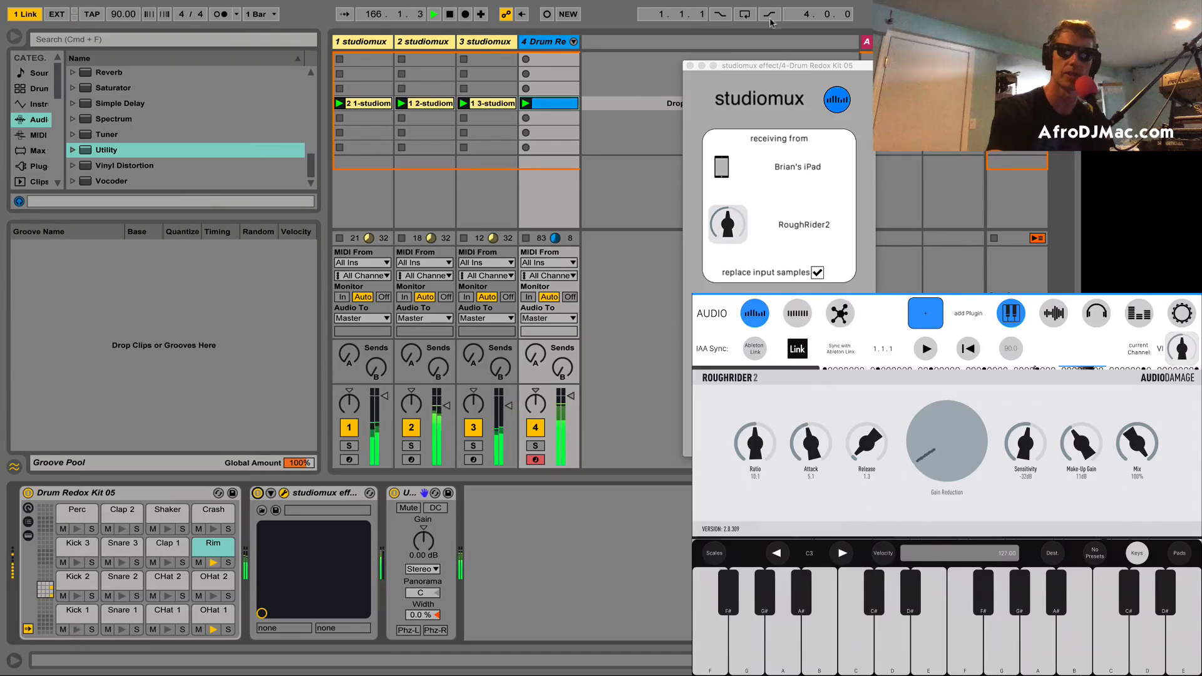
mouse_move(776, 3)
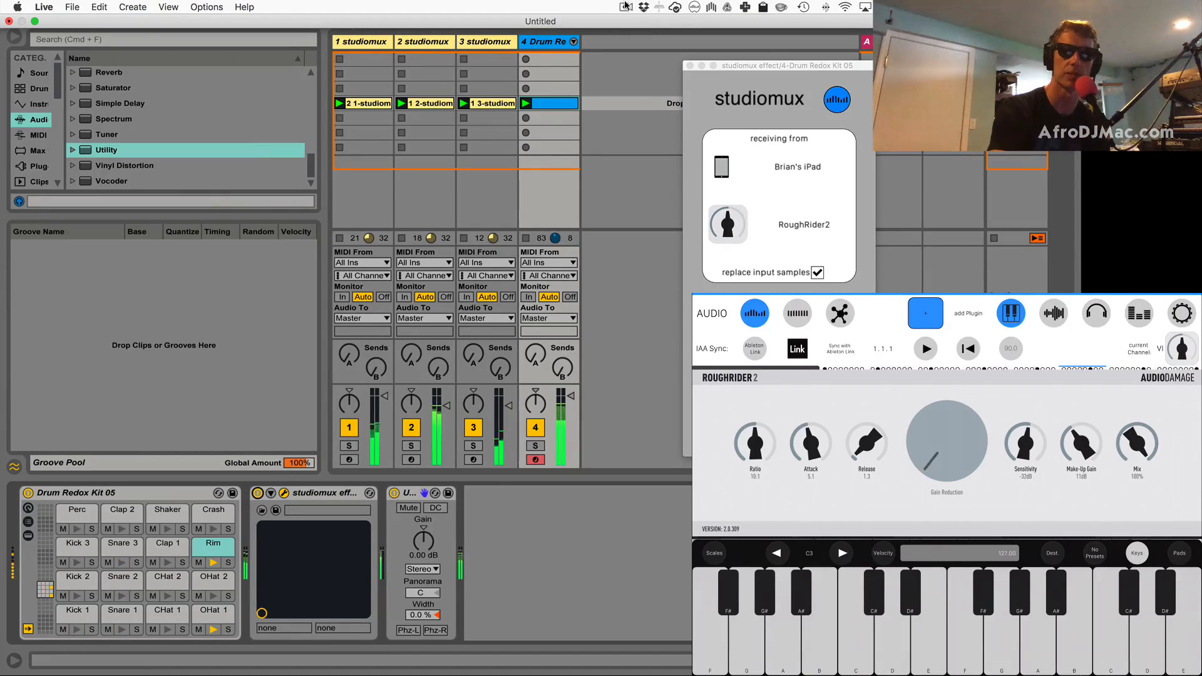